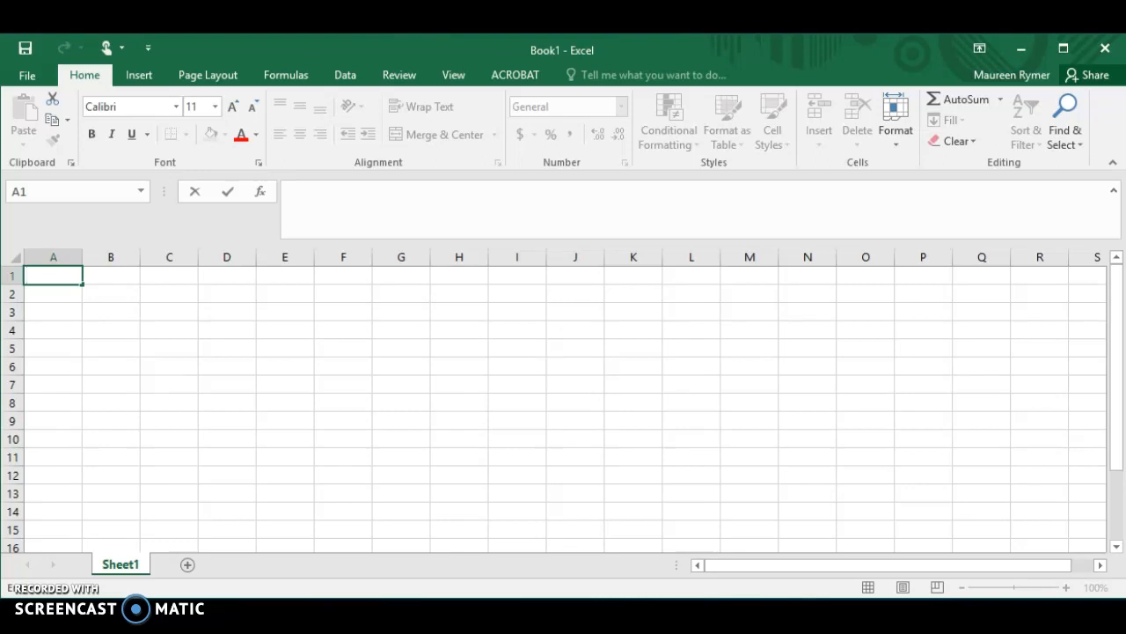
- Enter the headings "time (s)" in A1 and "distance (m)" in B1, and widen column B to fit its heading
text(time (s))
key(Tab)
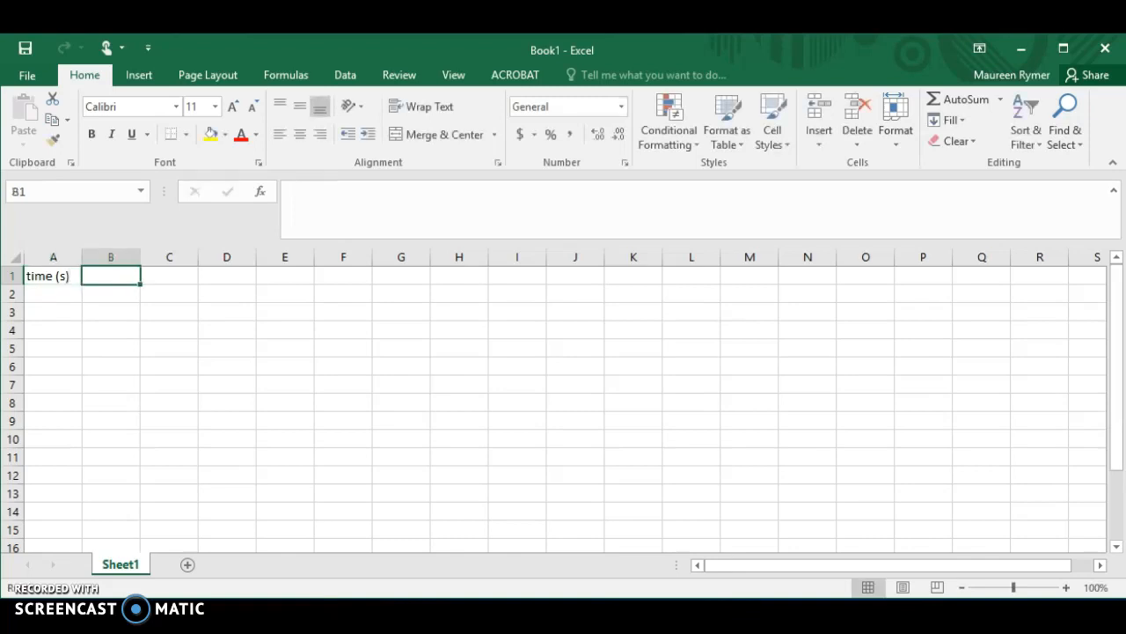
text(dista)
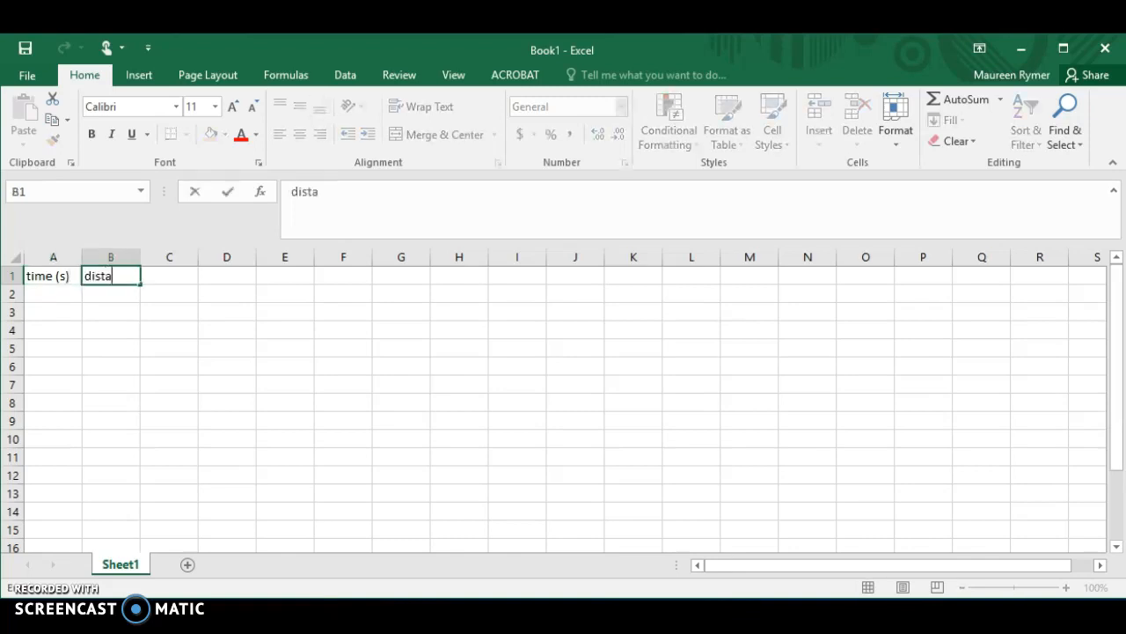
text(nce (m))
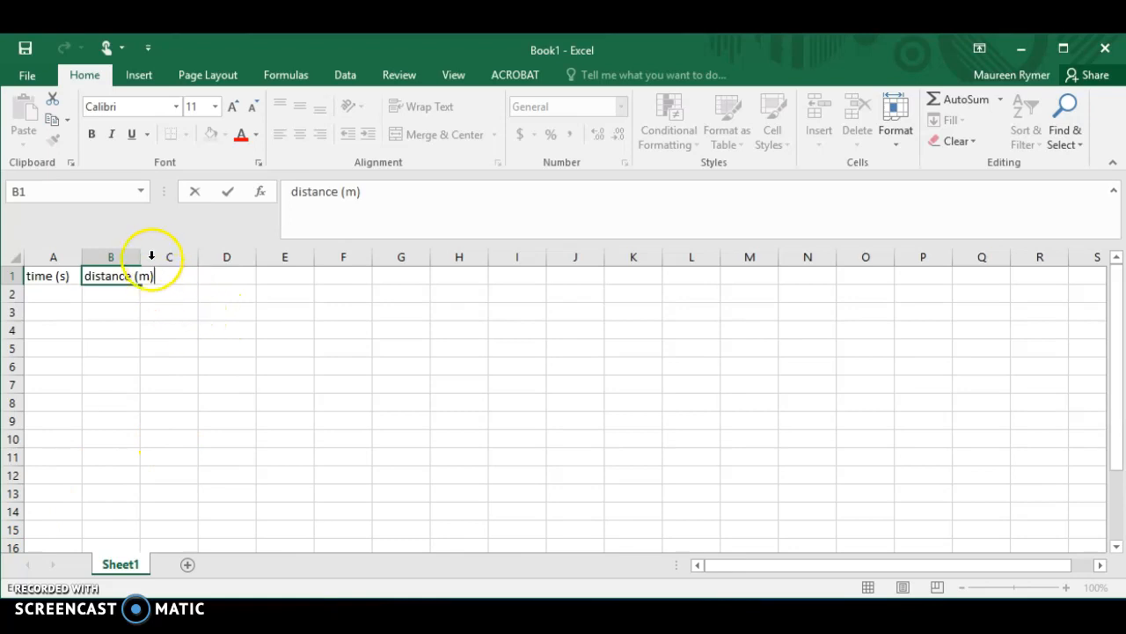
click(137, 335)
drag(140, 261, 156, 261)
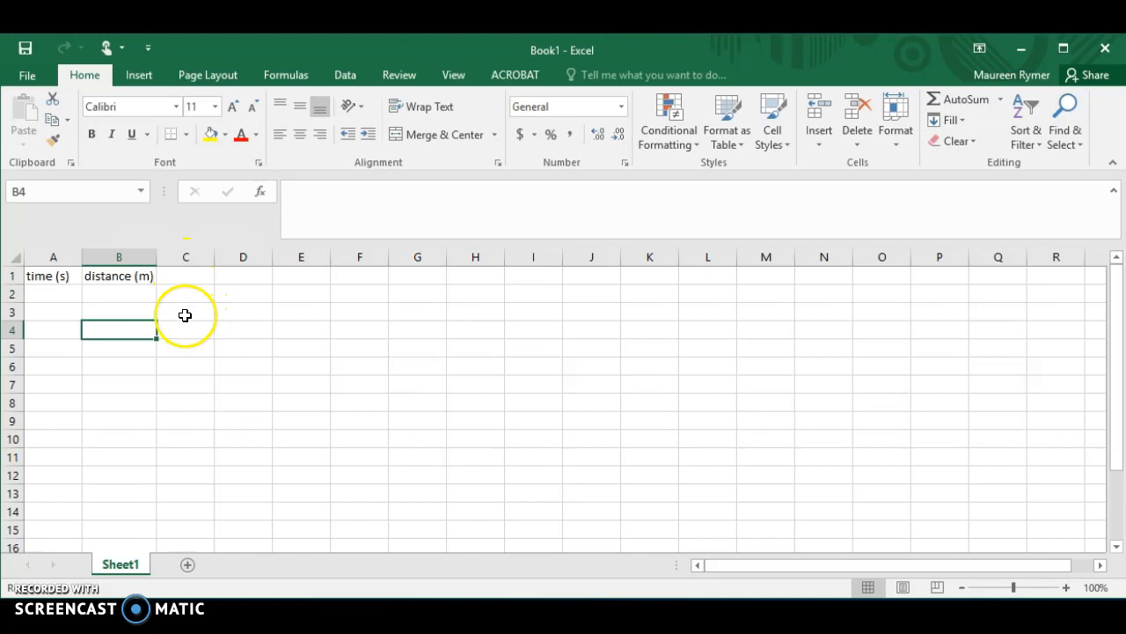
- Add a second pair of headings, "time (s)" in C1 and "distance (m)" in D1, and widen column D to fit
click(173, 276)
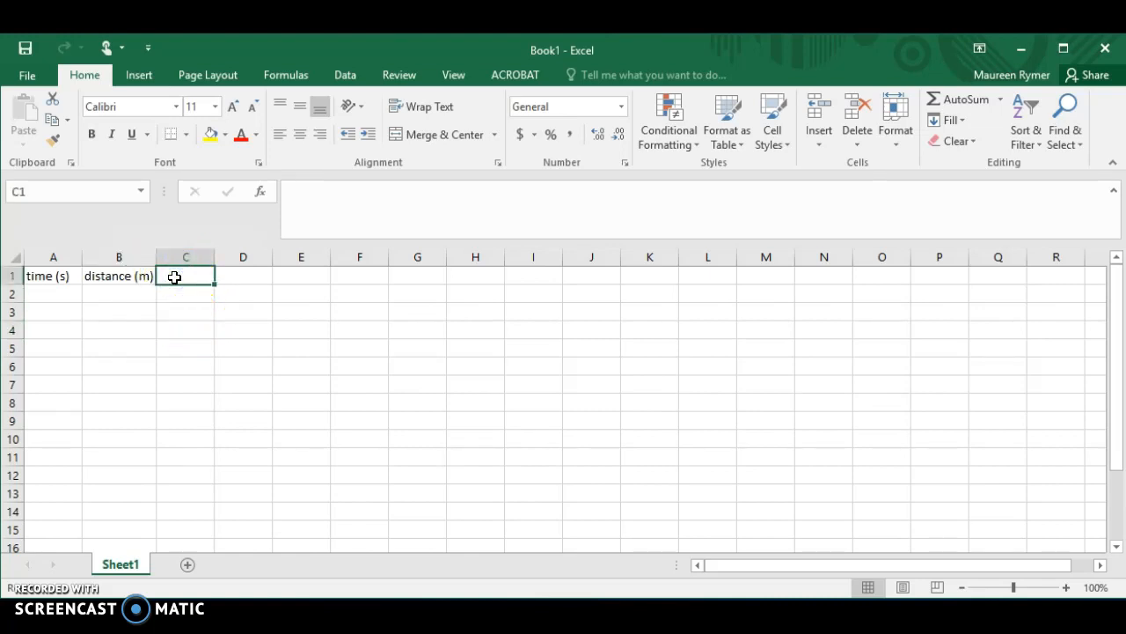
text(time (s))
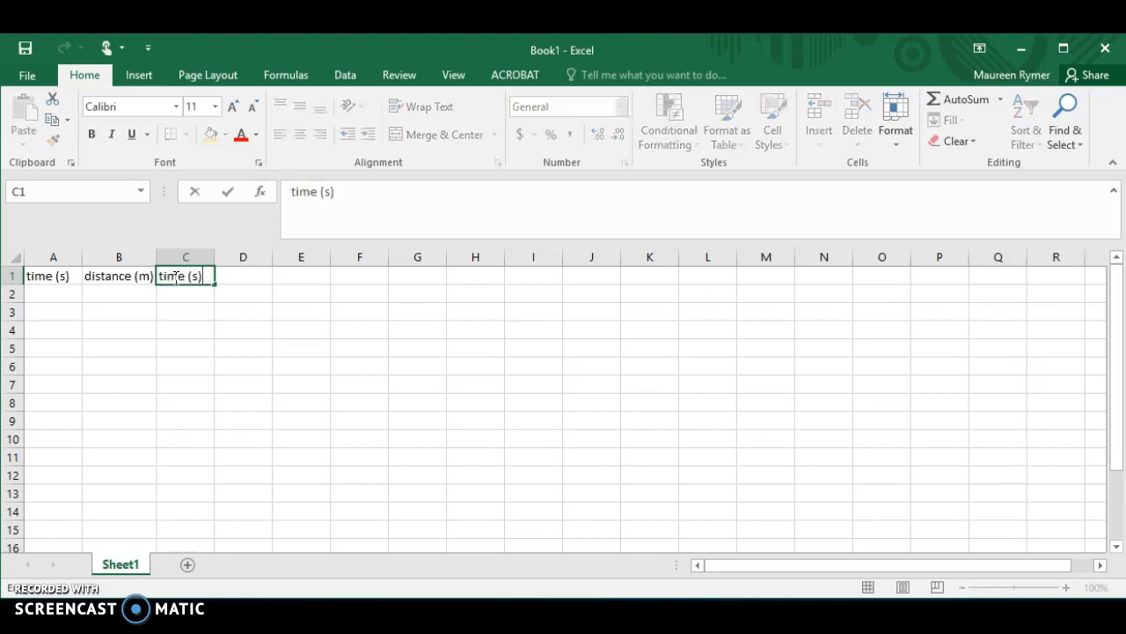
key(Tab)
text(distance ()
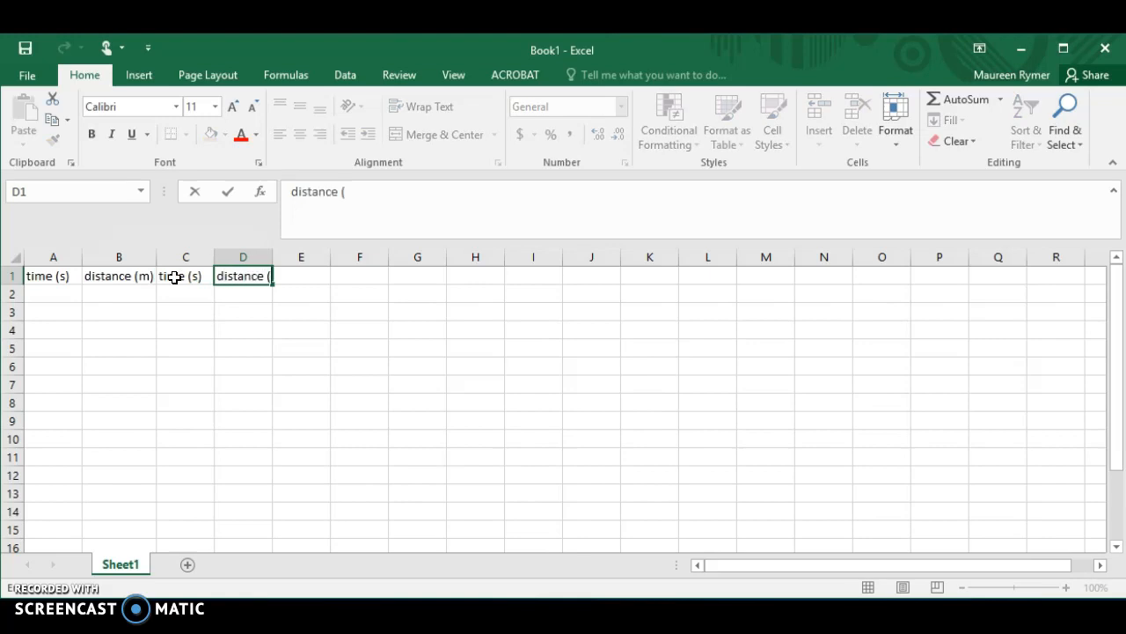
text(m))
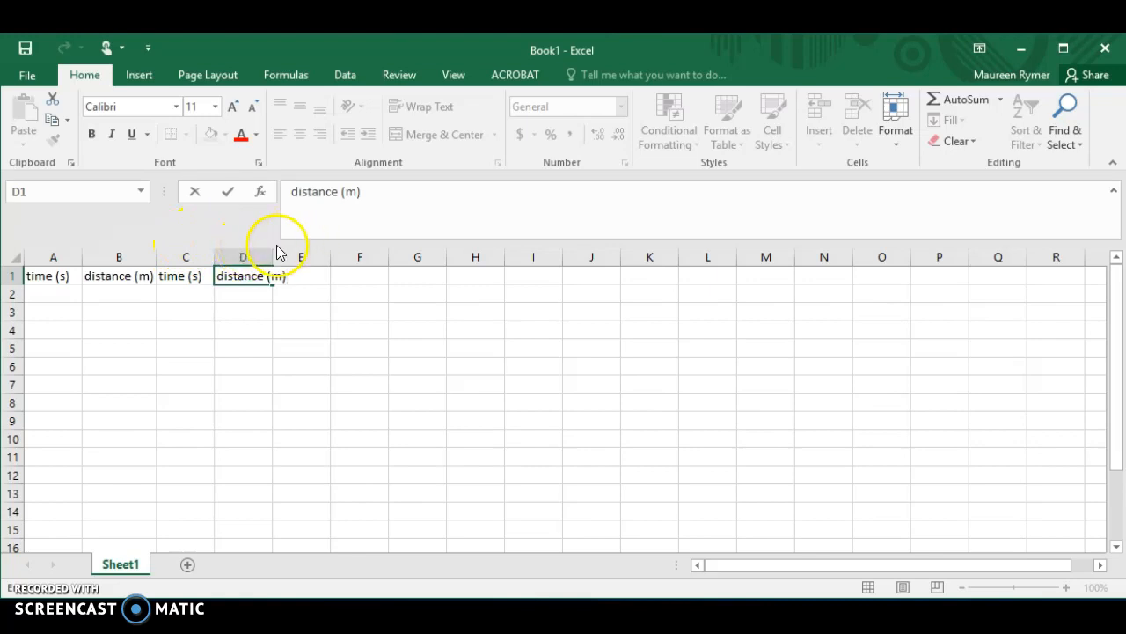
click(269, 303)
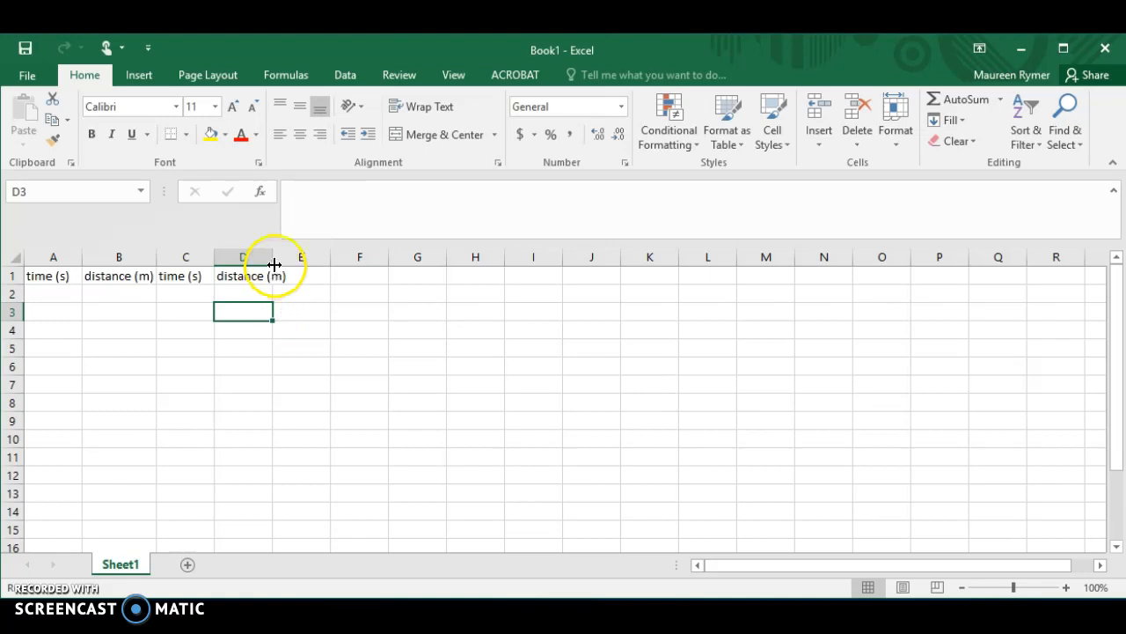
drag(275, 256, 296, 252)
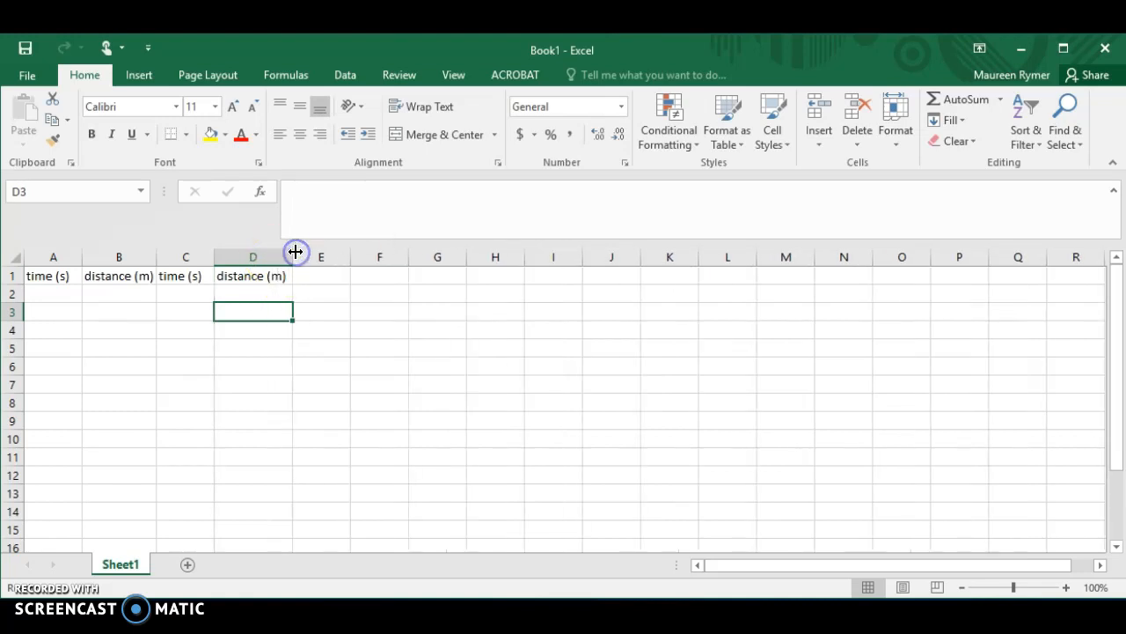
- Enter the times 5, 10, 15, 20, 25 and 30 in cells A2 to A7
click(66, 293)
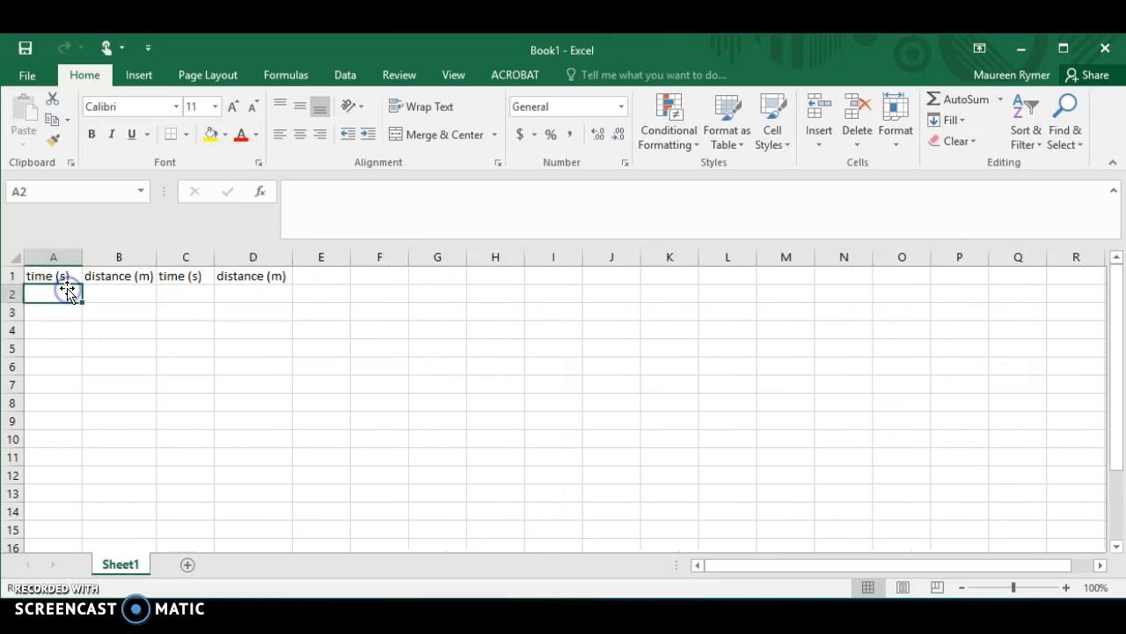
text(5)
key(Return)
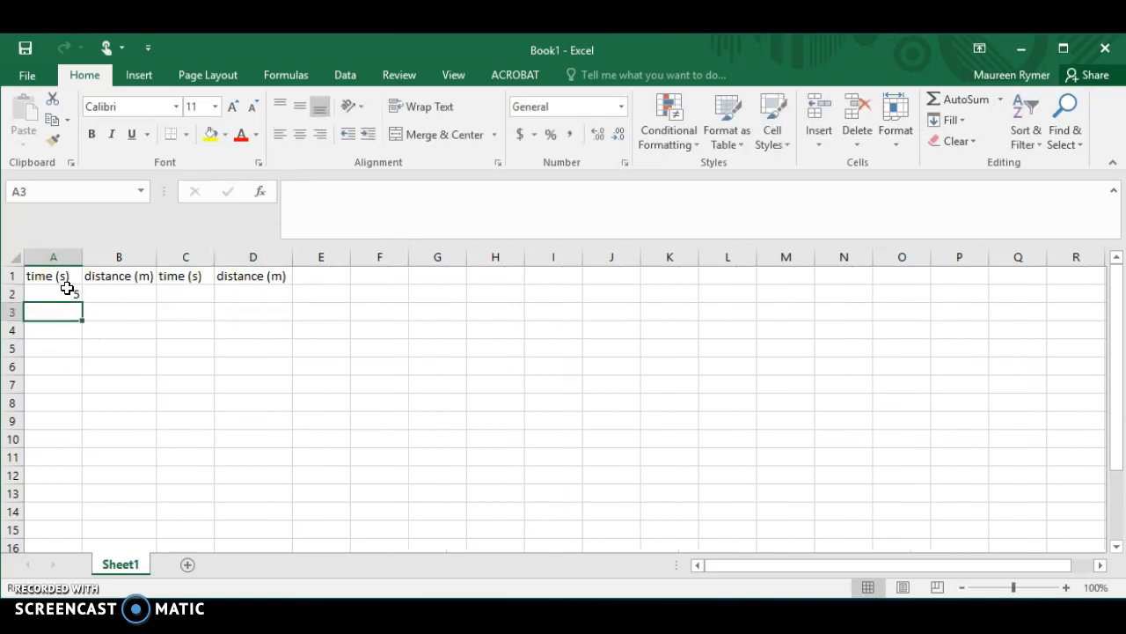
text(10)
key(Return)
text(15)
key(Return)
text(20)
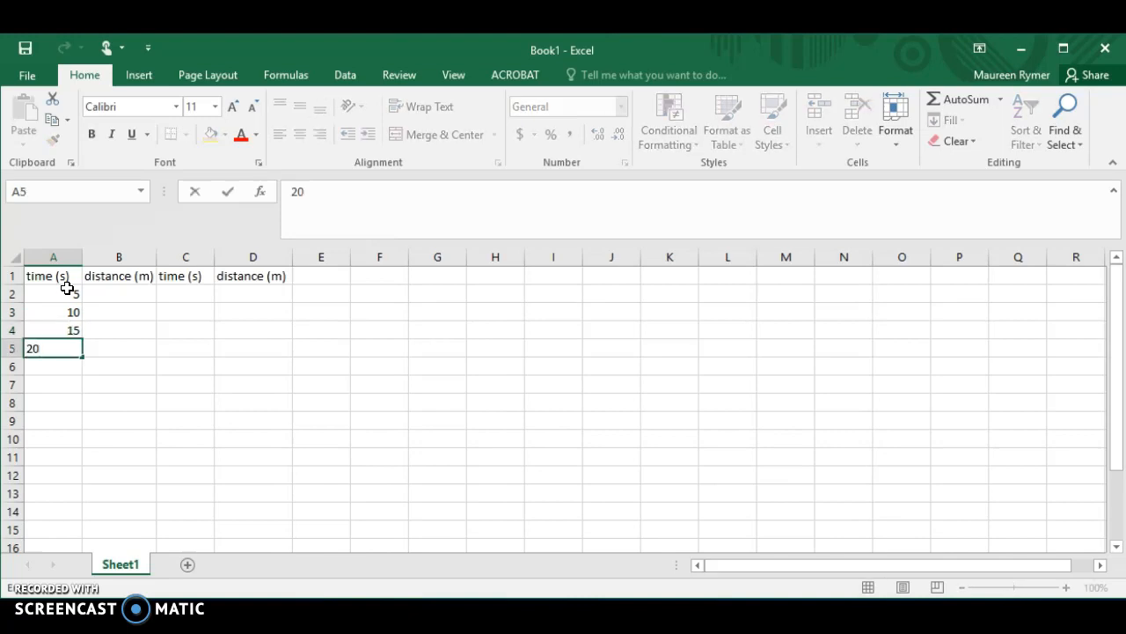
key(Return)
text(25)
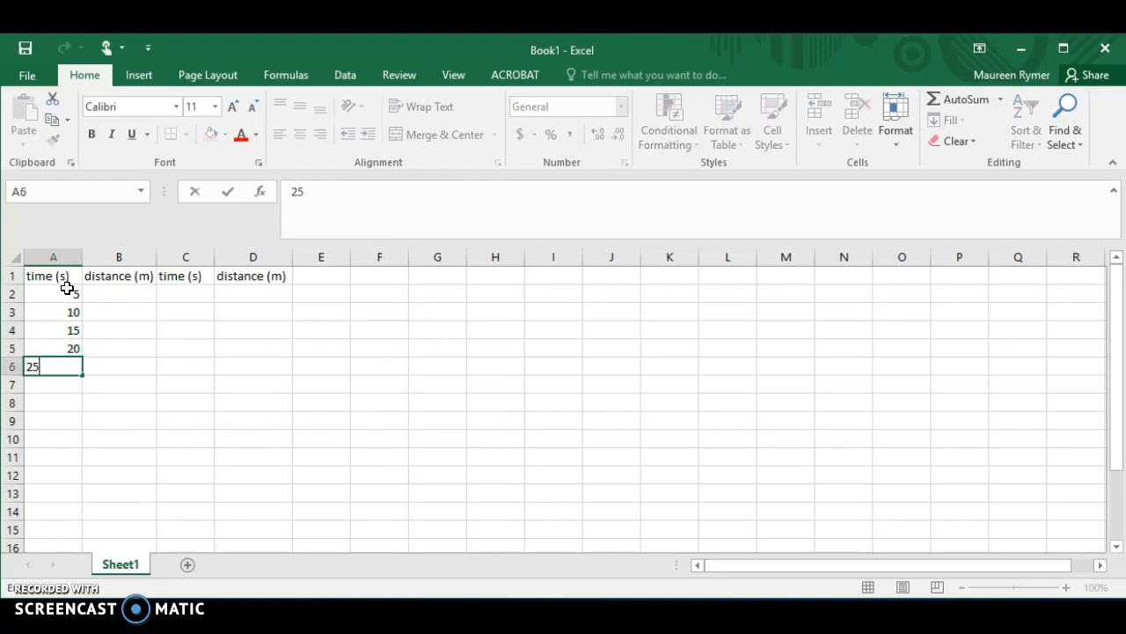
key(Return)
text(30)
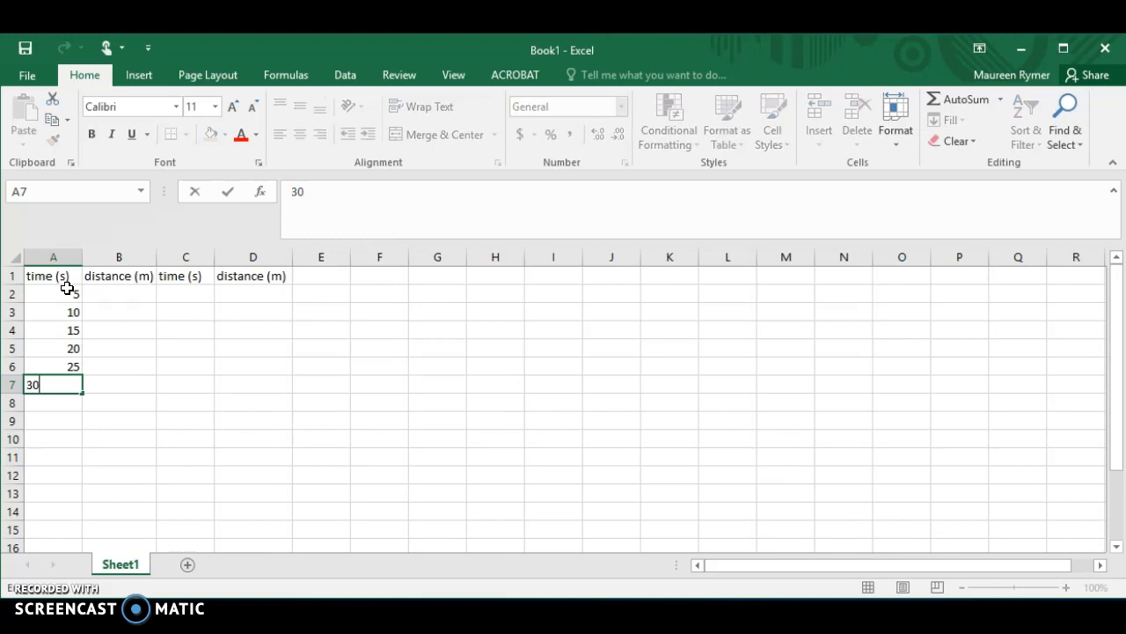
key(Return)
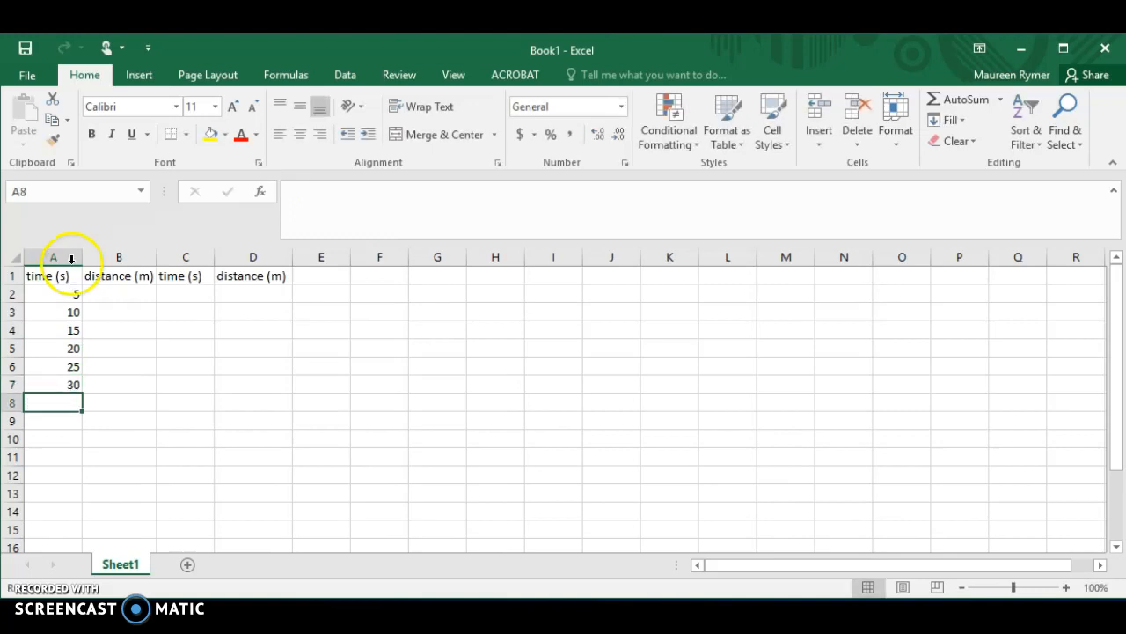
- Copy the time values from column A into the second time column, starting at C2
drag(68, 296, 76, 402)
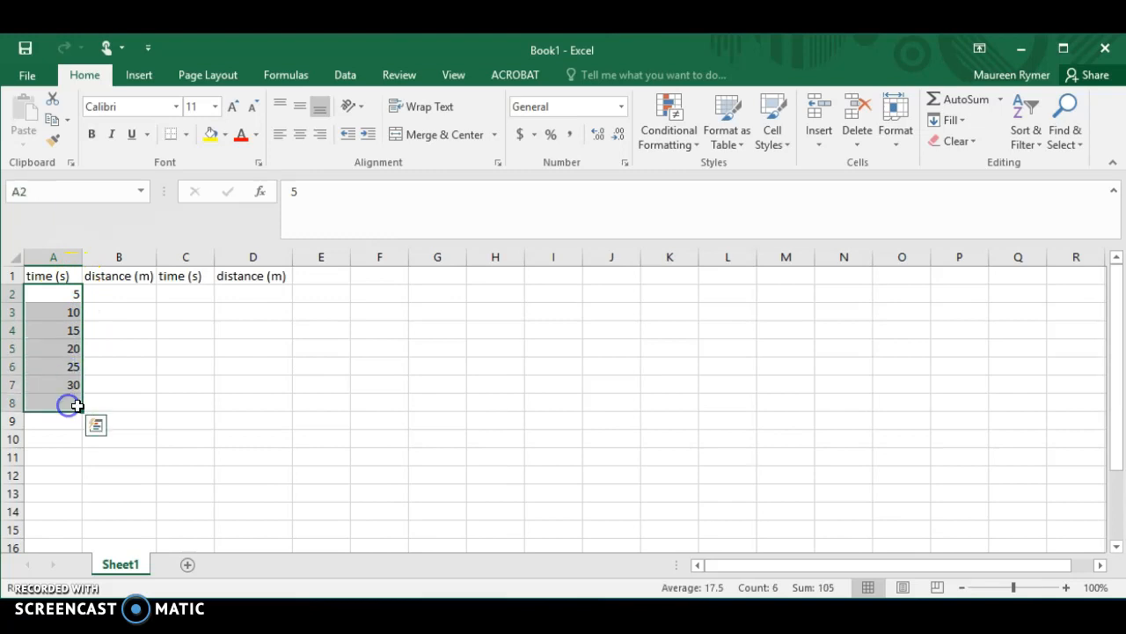
key(ctrl+c)
click(198, 288)
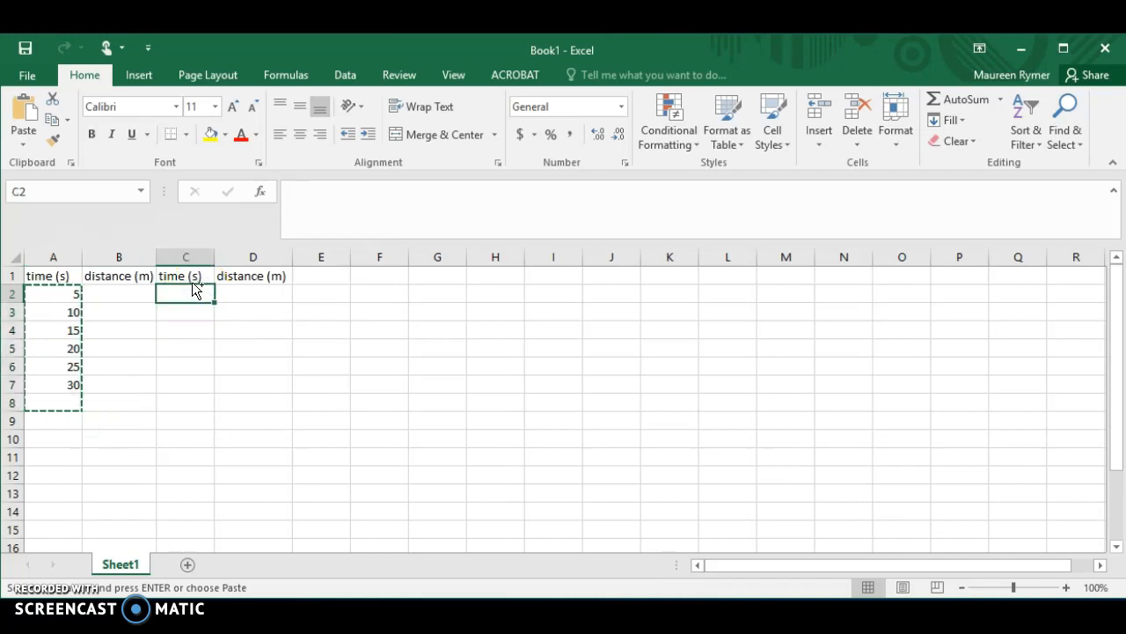
key(ctrl+v)
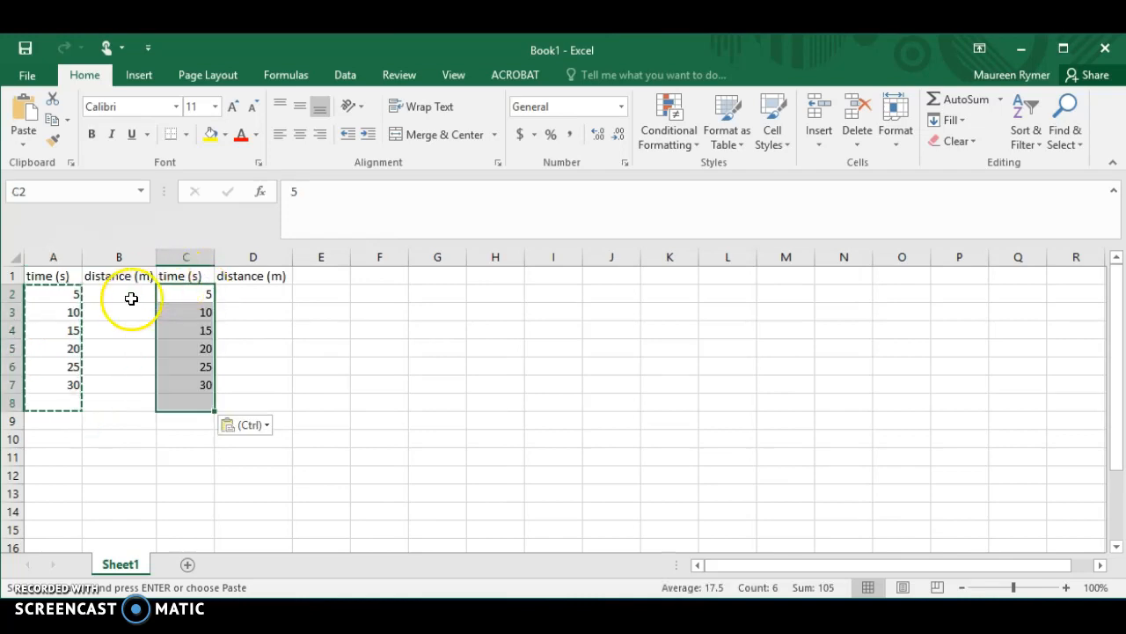
- Calculate the first distance in B2 with the formula =46*A2 and fill it down to B7
click(130, 296)
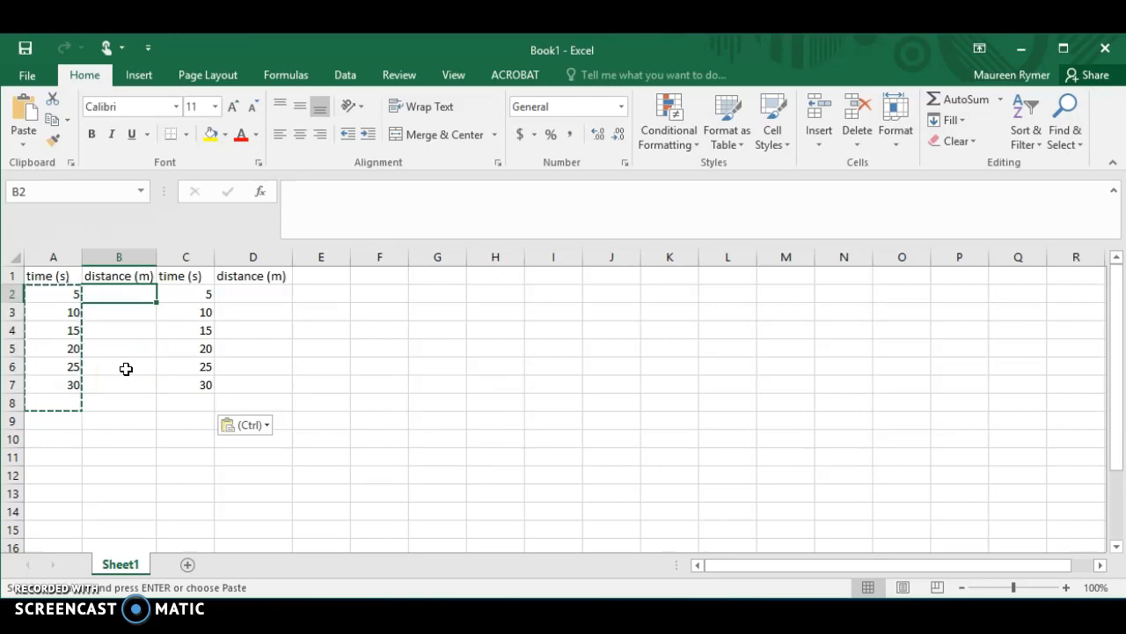
text(=)
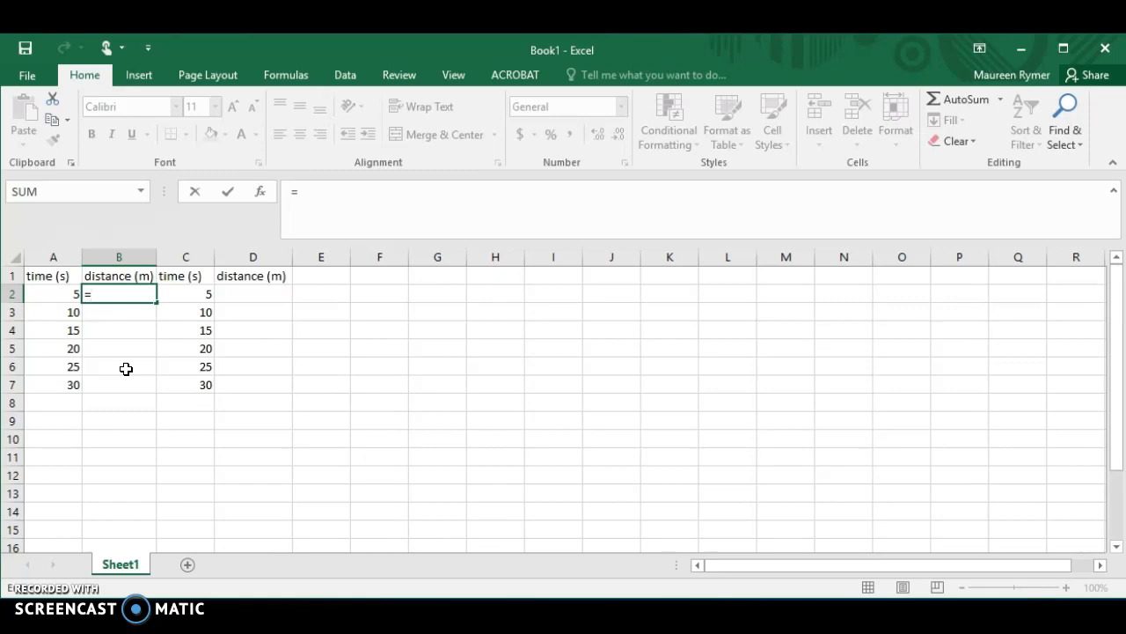
text(6)
key(BackSpace)
text(46*)
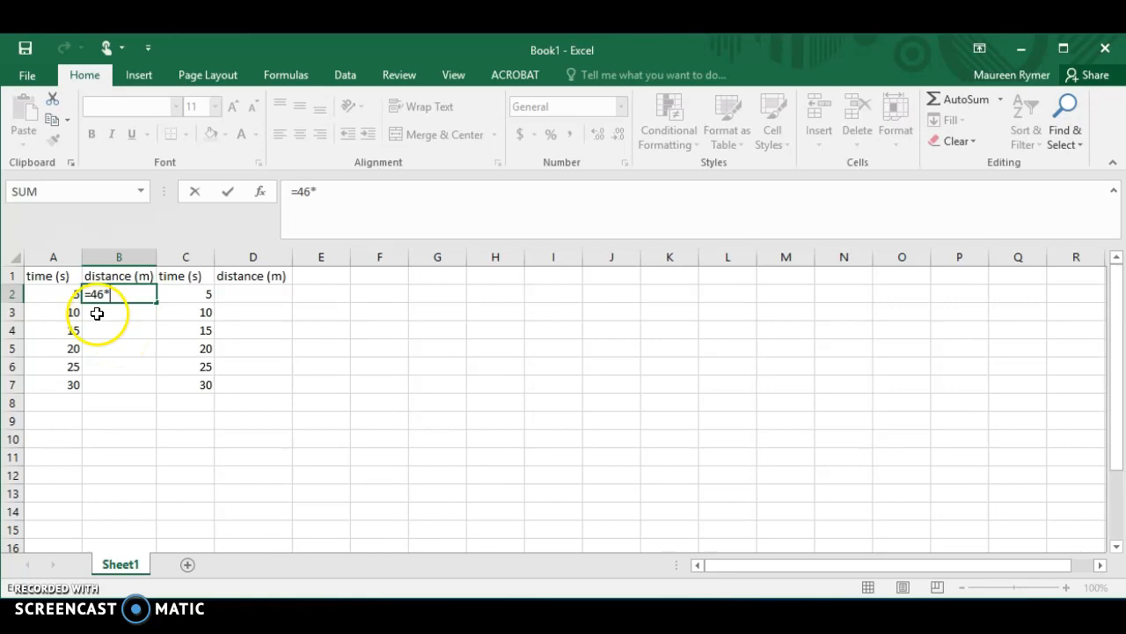
click(58, 294)
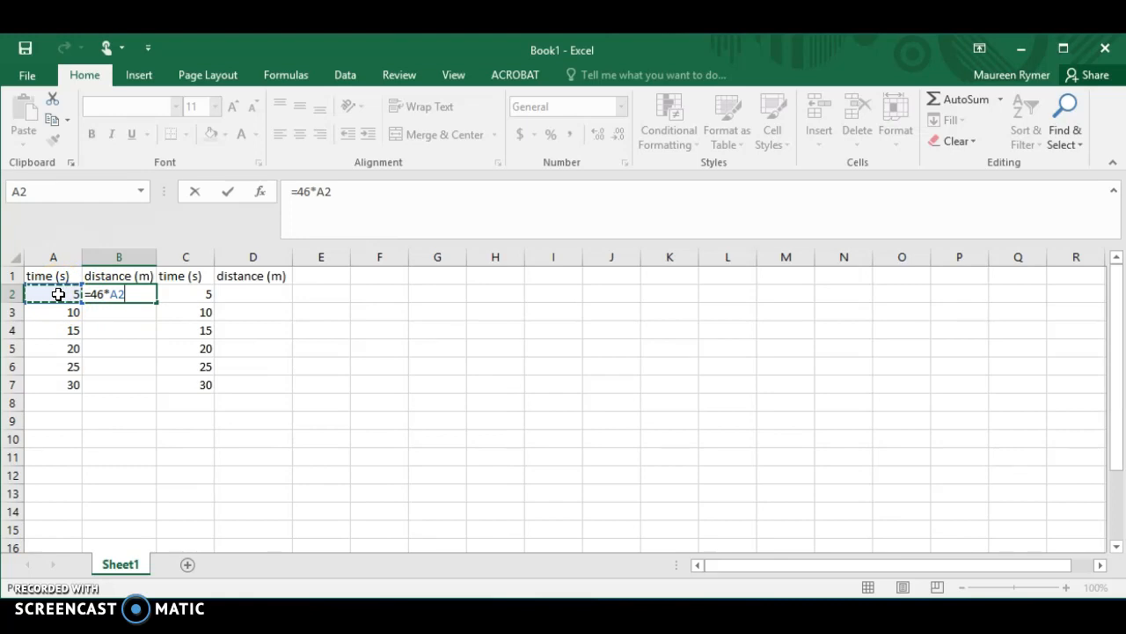
key(Return)
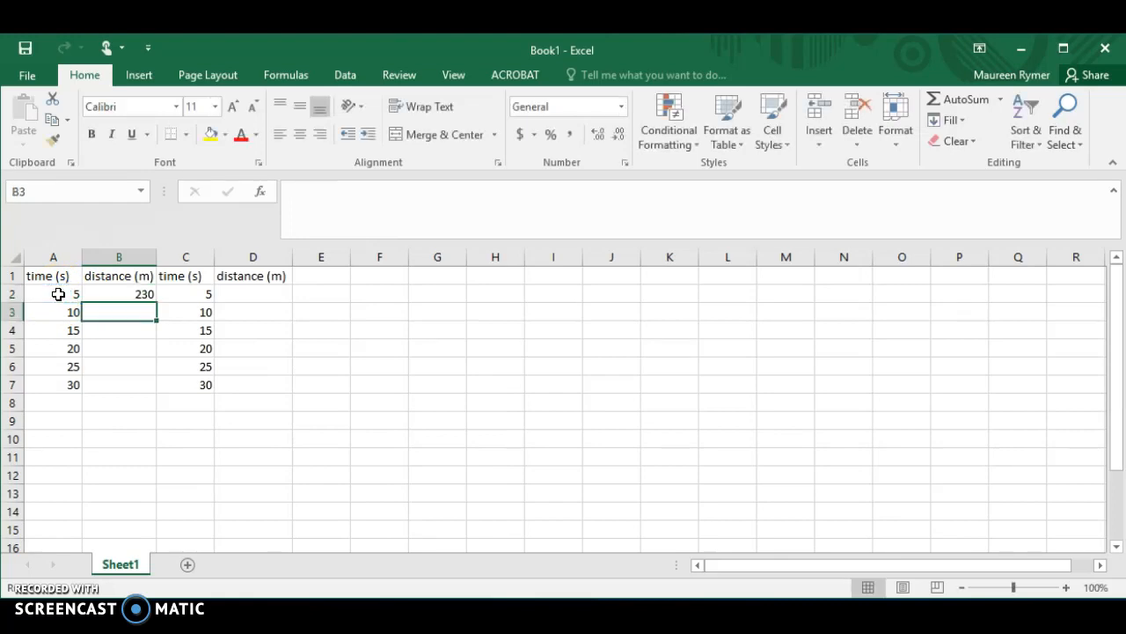
click(110, 293)
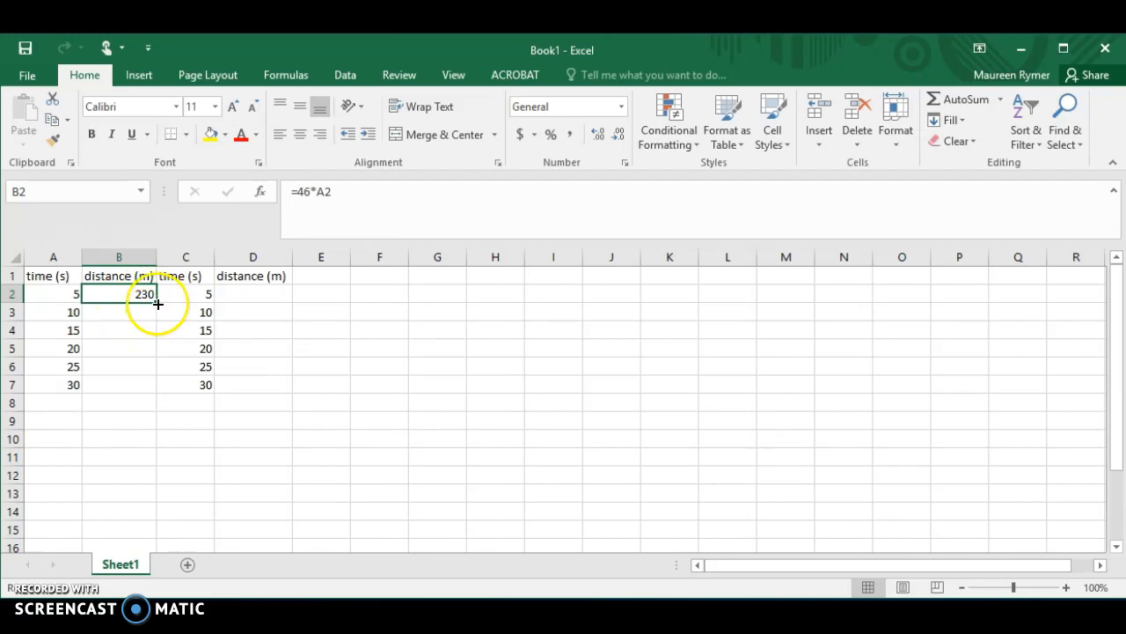
drag(158, 303, 151, 389)
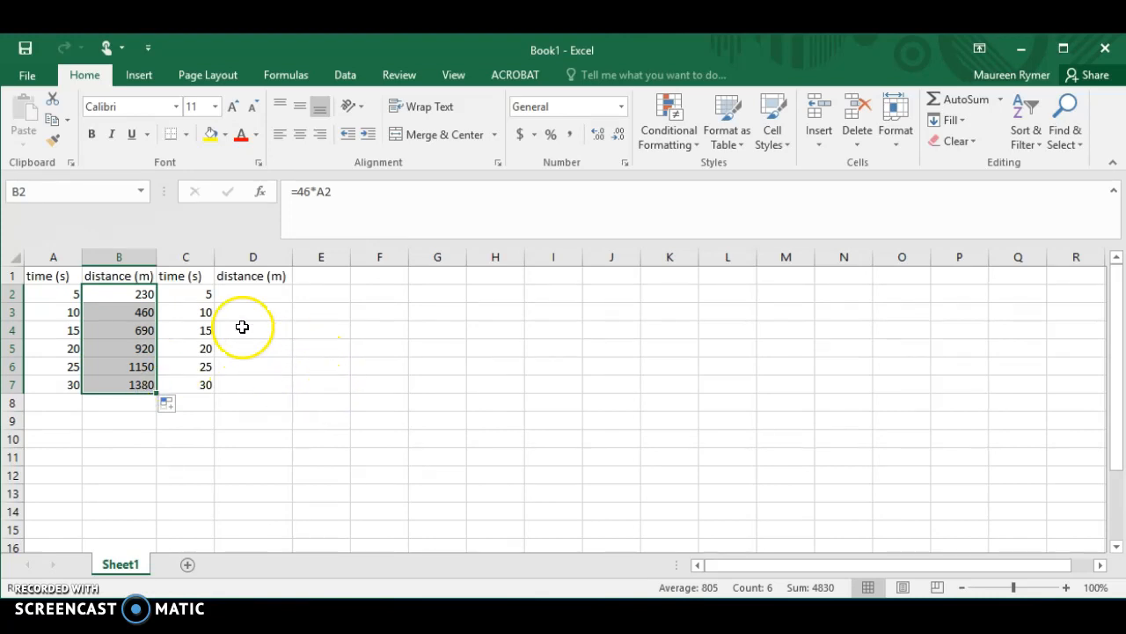
- Calculate the second distance in D2 with the formula =46*2*C2 and fill it down to D7
click(232, 298)
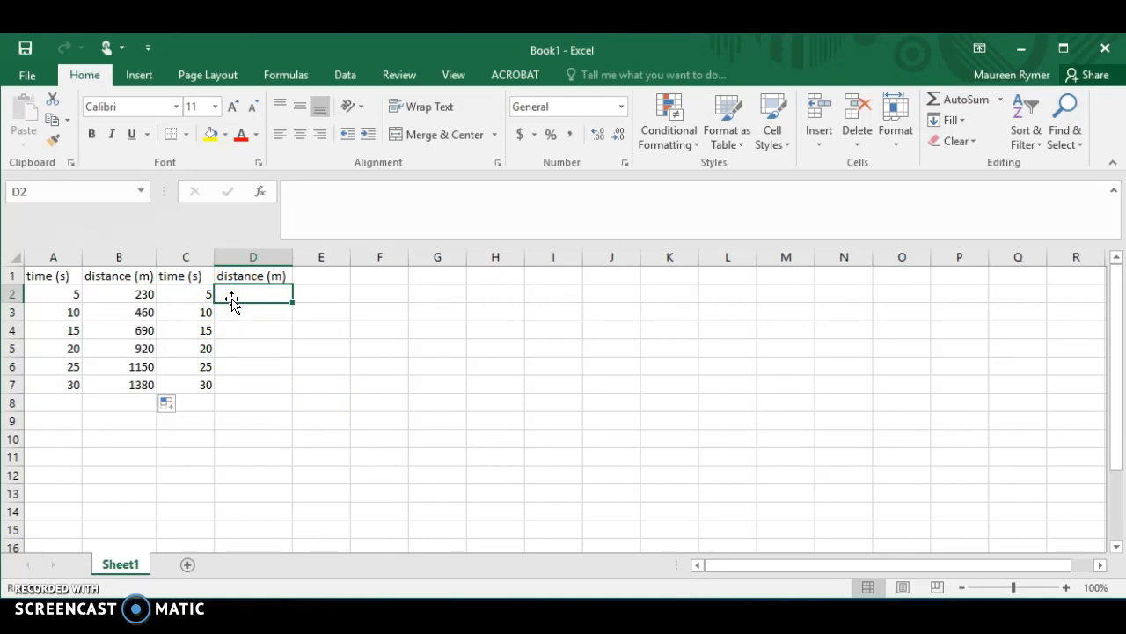
text(=)
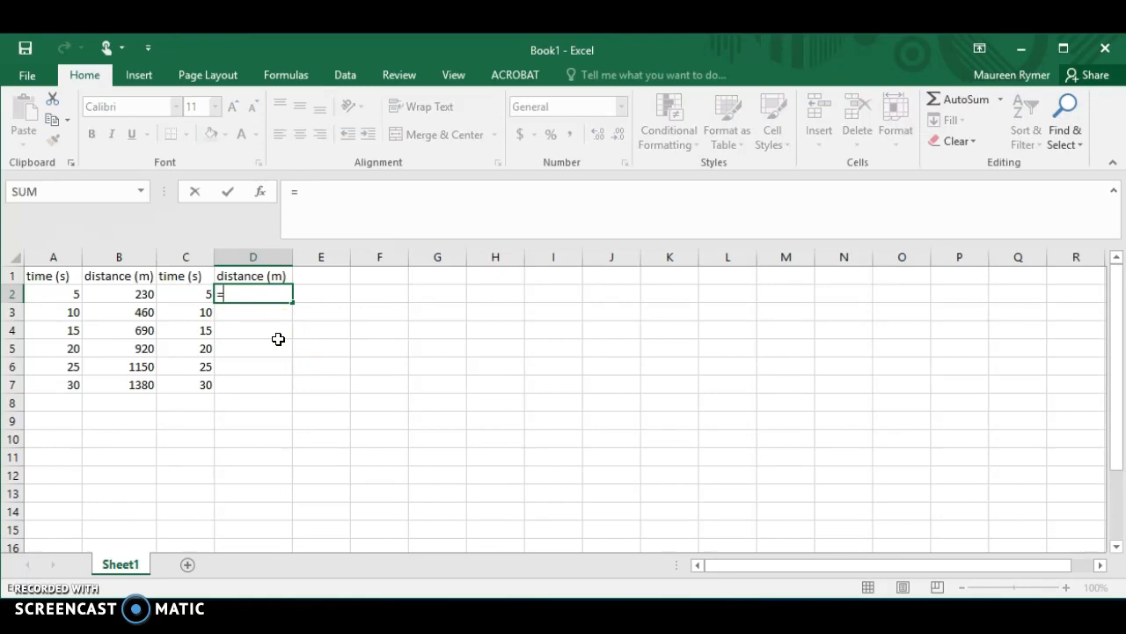
text(46*2)
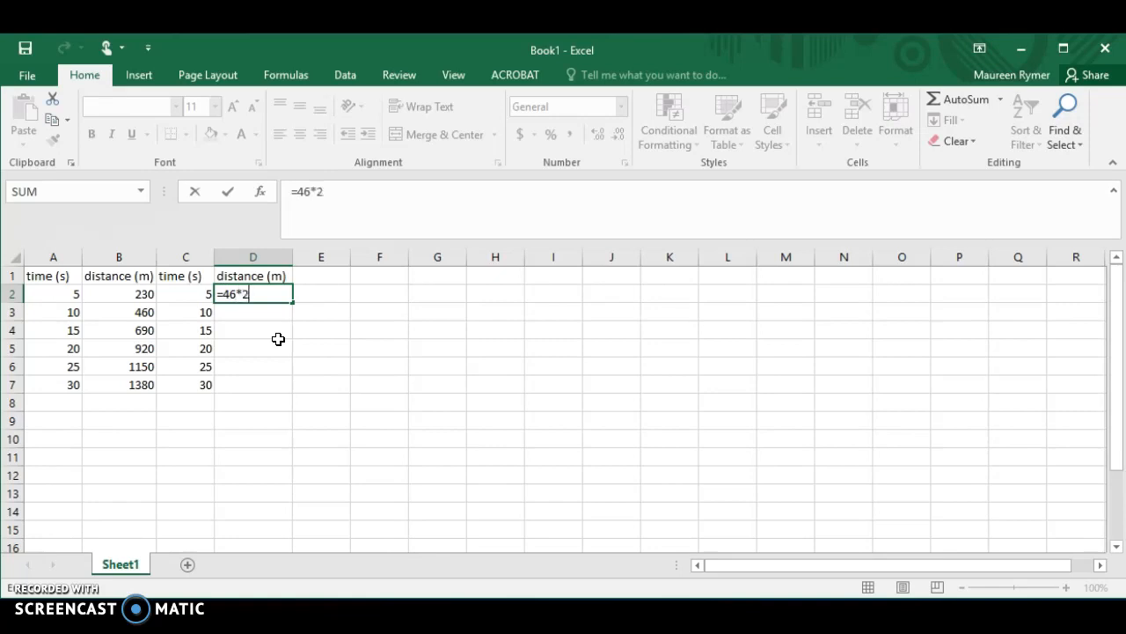
text(*)
click(205, 294)
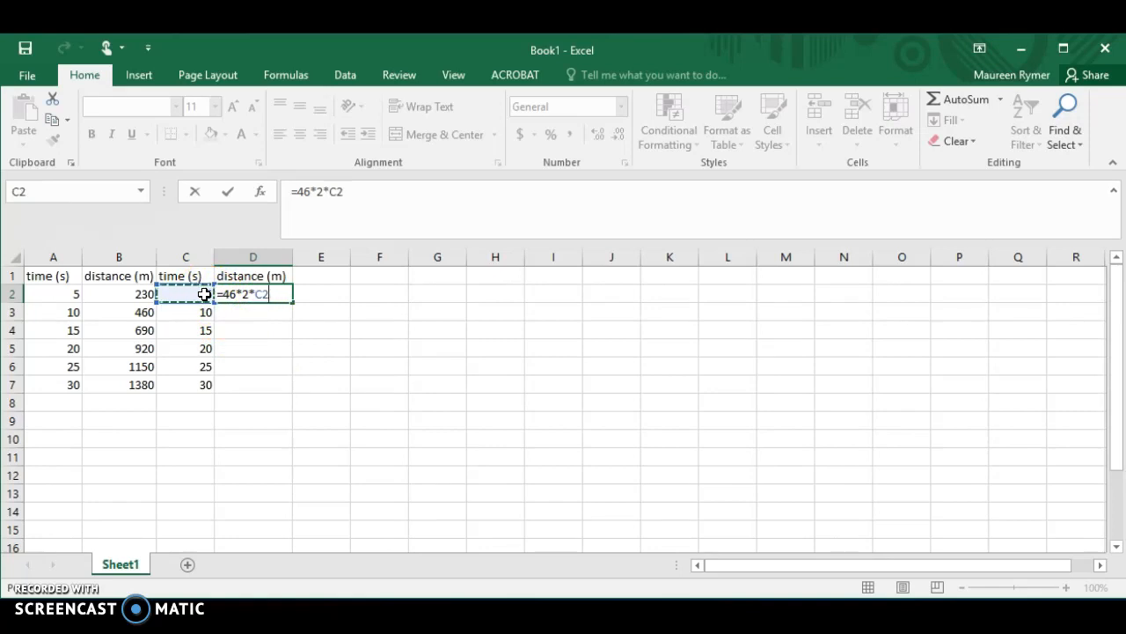
key(Return)
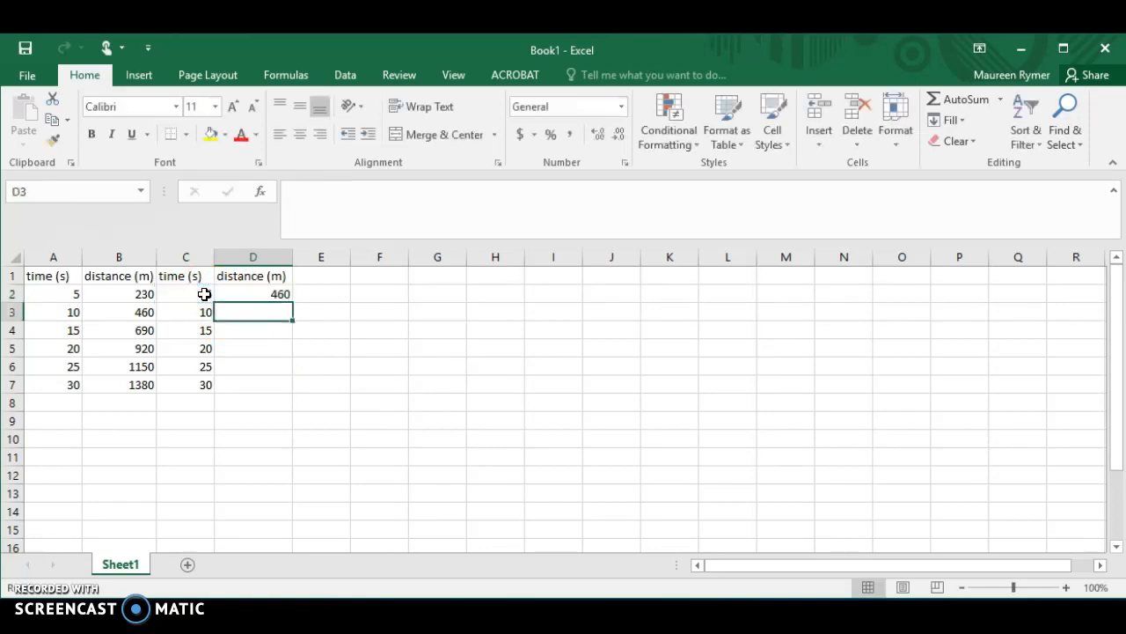
click(261, 297)
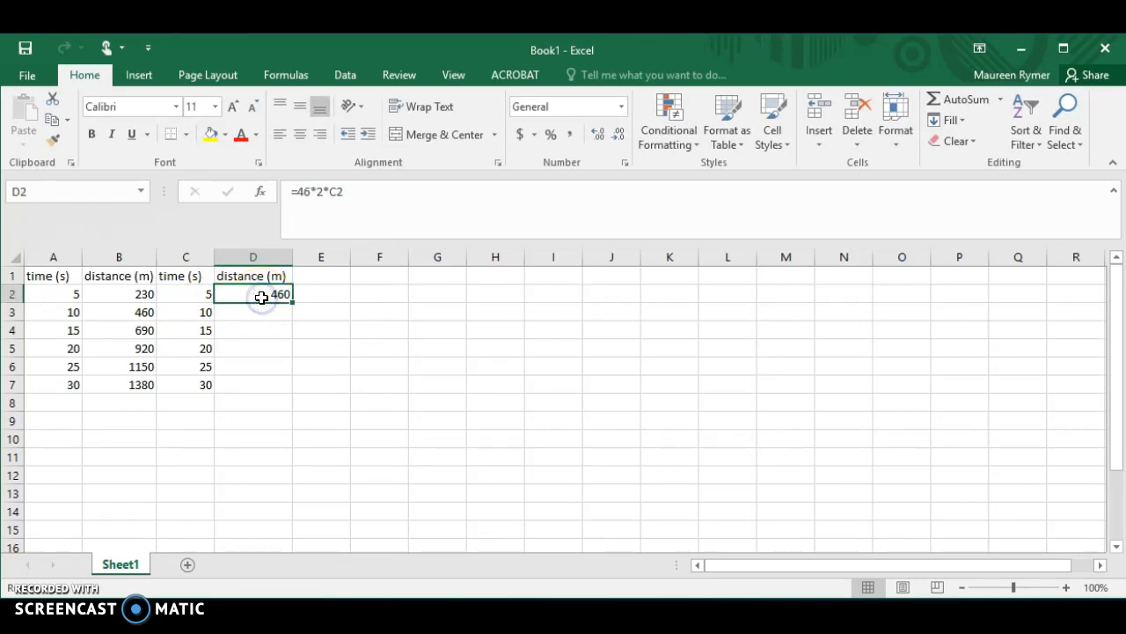
drag(293, 302, 293, 302)
drag(293, 303, 286, 327)
drag(277, 362, 266, 393)
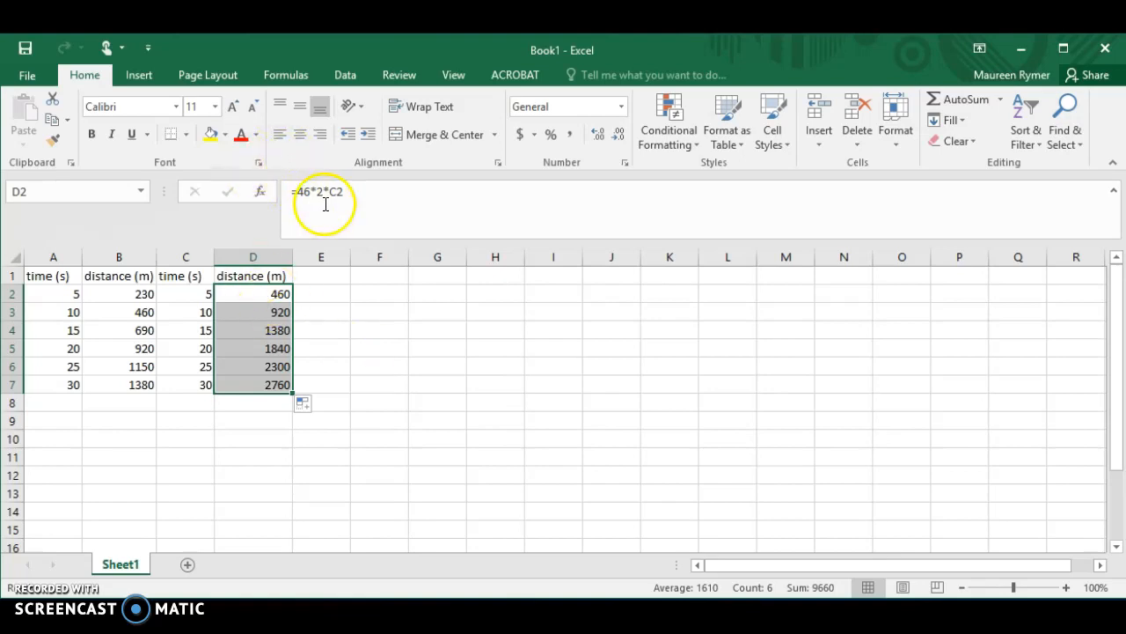
- Insert a markers-only scatter chart from the second distance values in D2 to D7
click(131, 72)
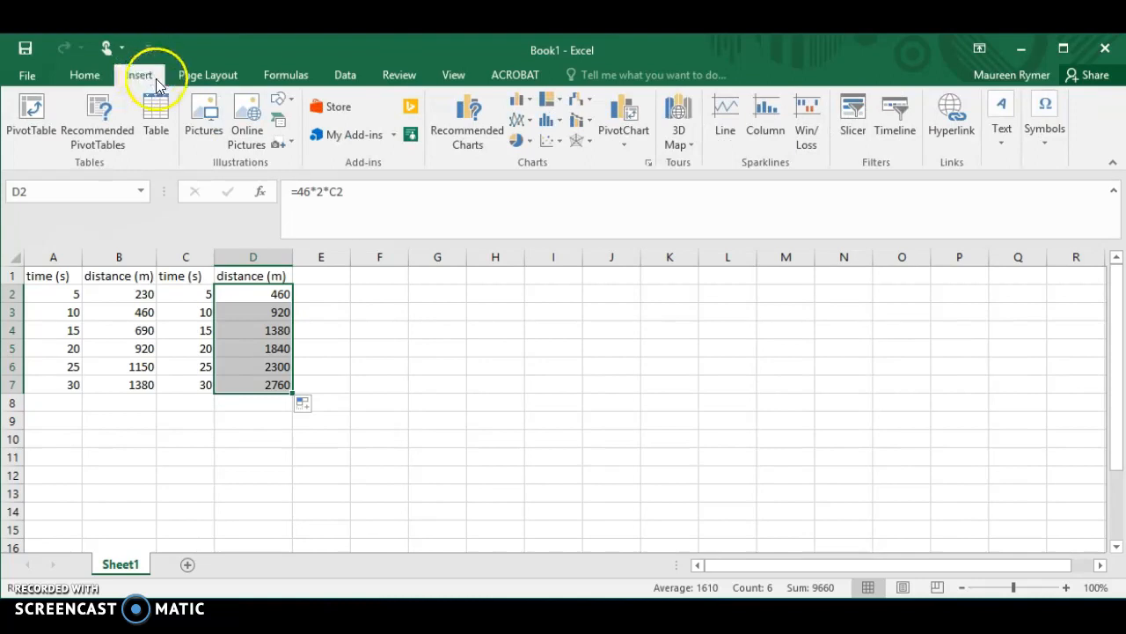
click(550, 145)
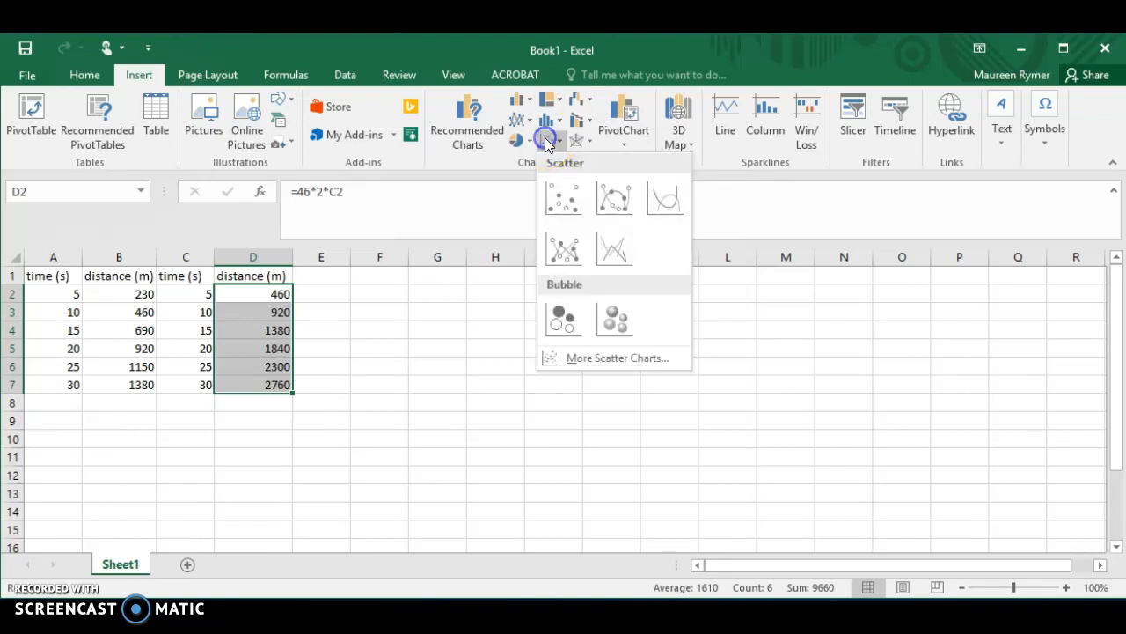
right_click(565, 199)
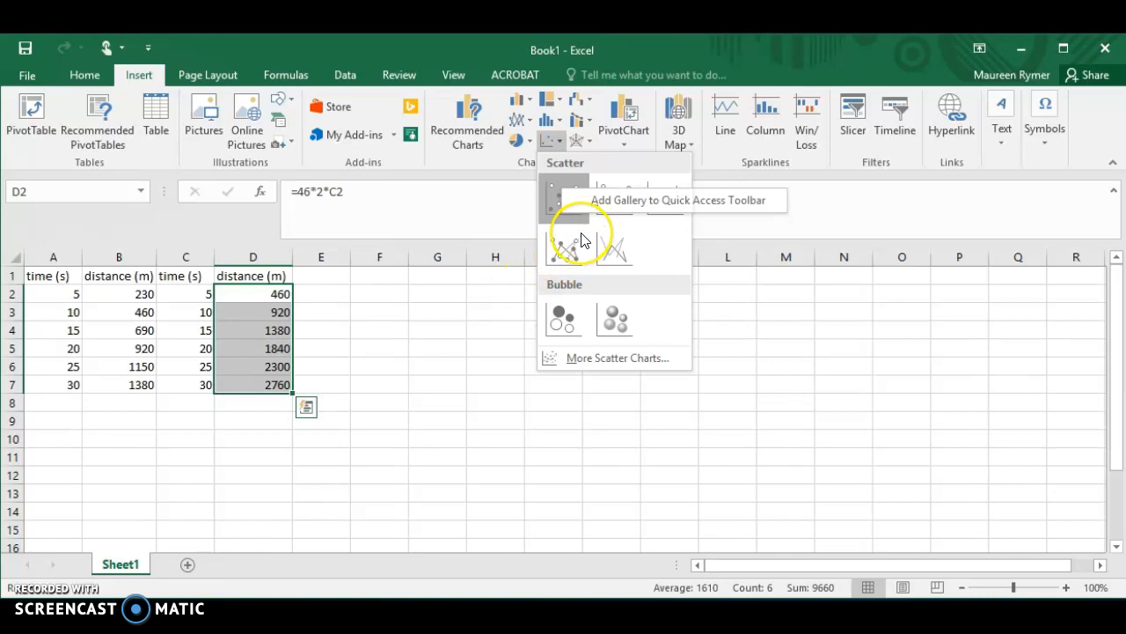
click(558, 203)
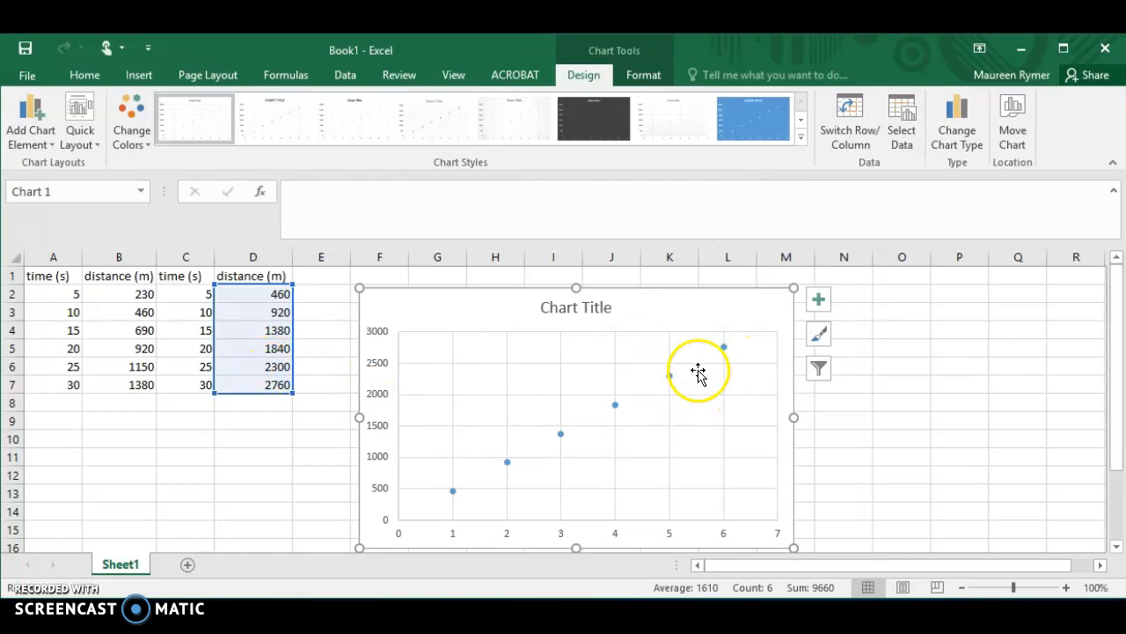
click(824, 346)
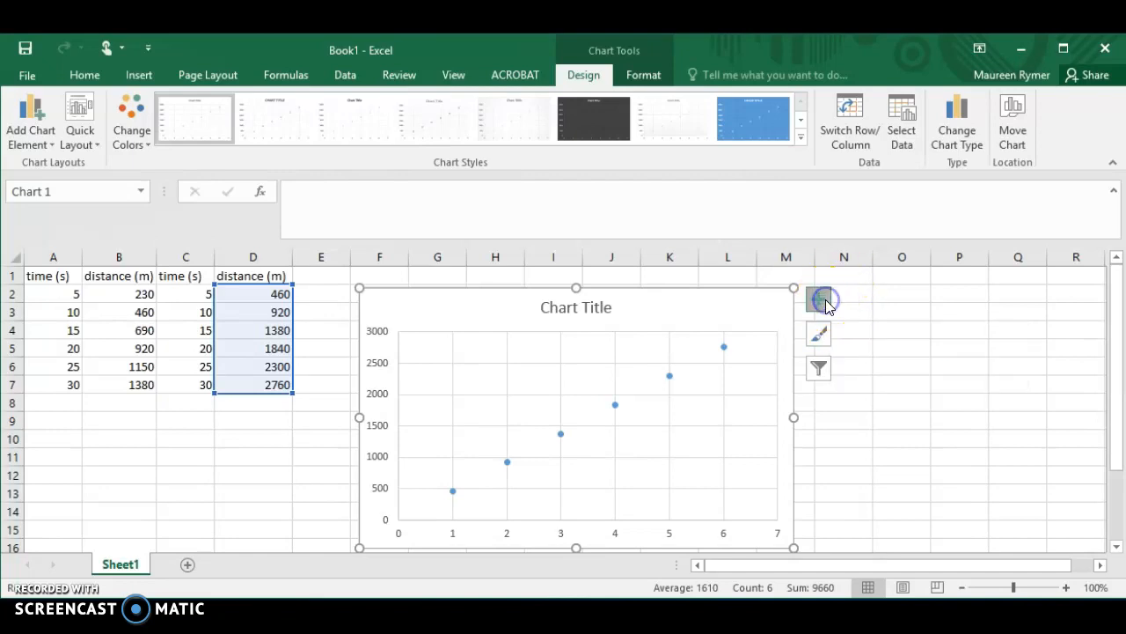
click(826, 299)
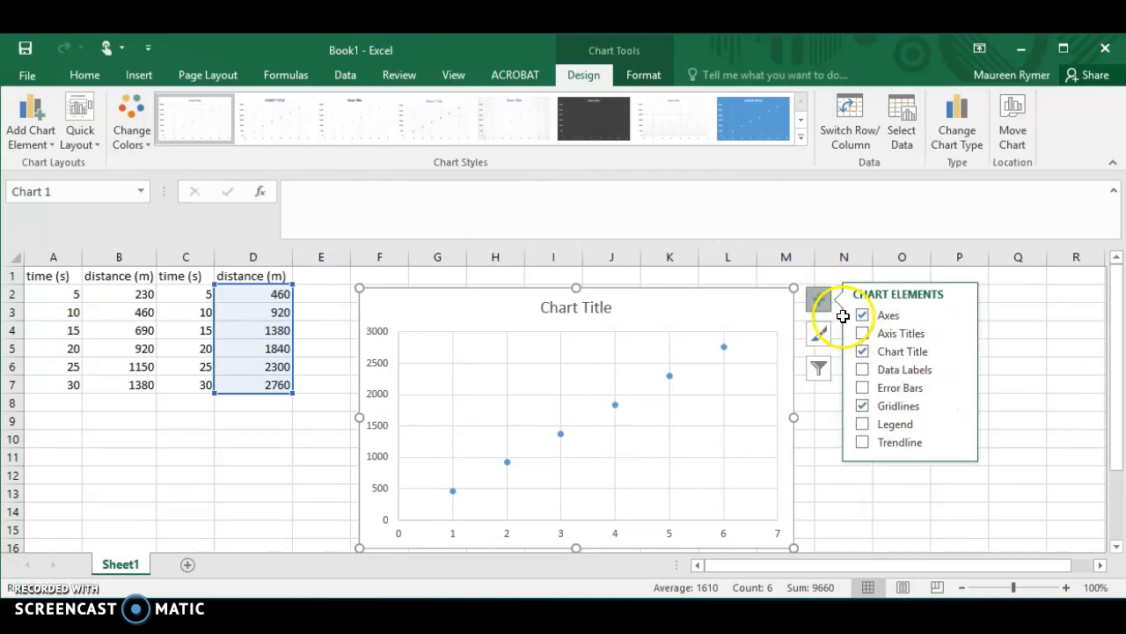
click(862, 334)
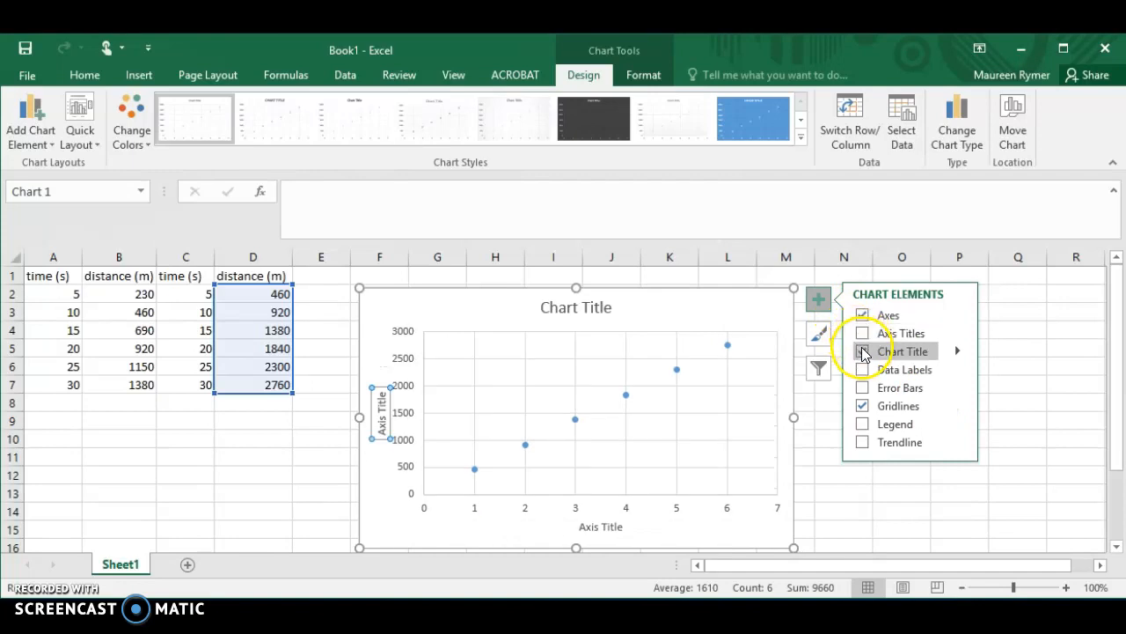
click(862, 333)
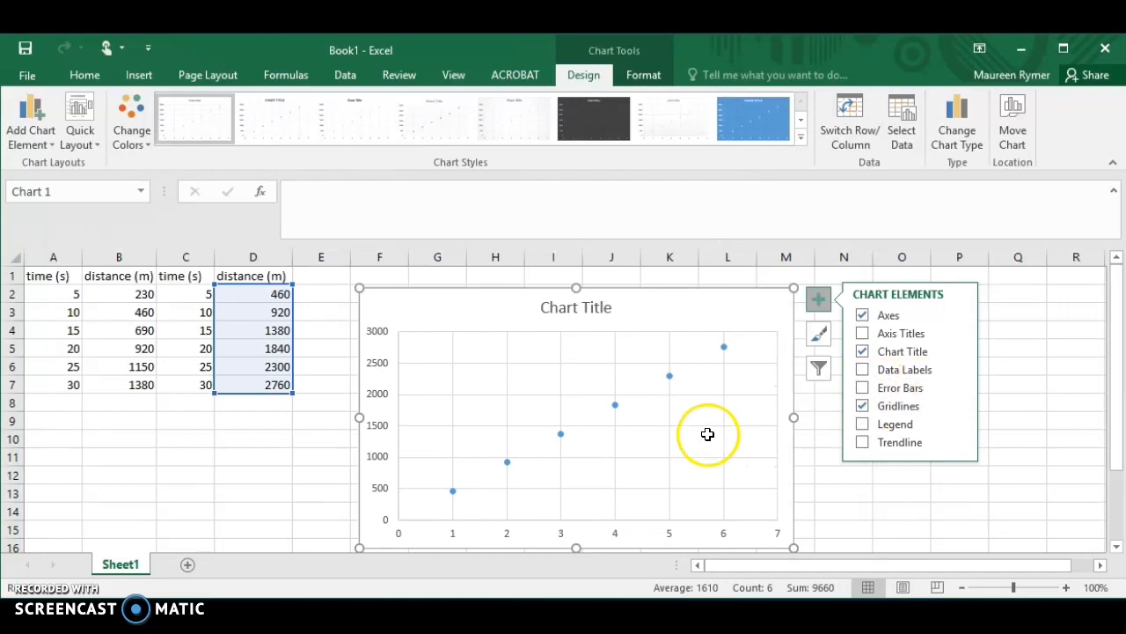
- Open the chart's data source settings and exclude Series1 from the plotted series
click(816, 372)
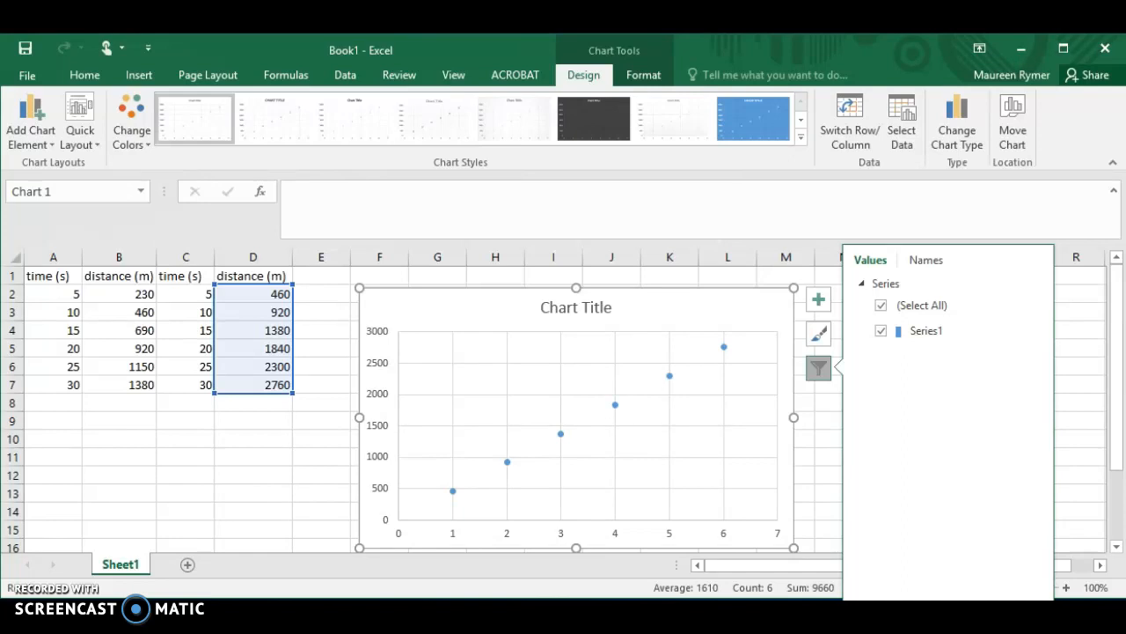
click(852, 582)
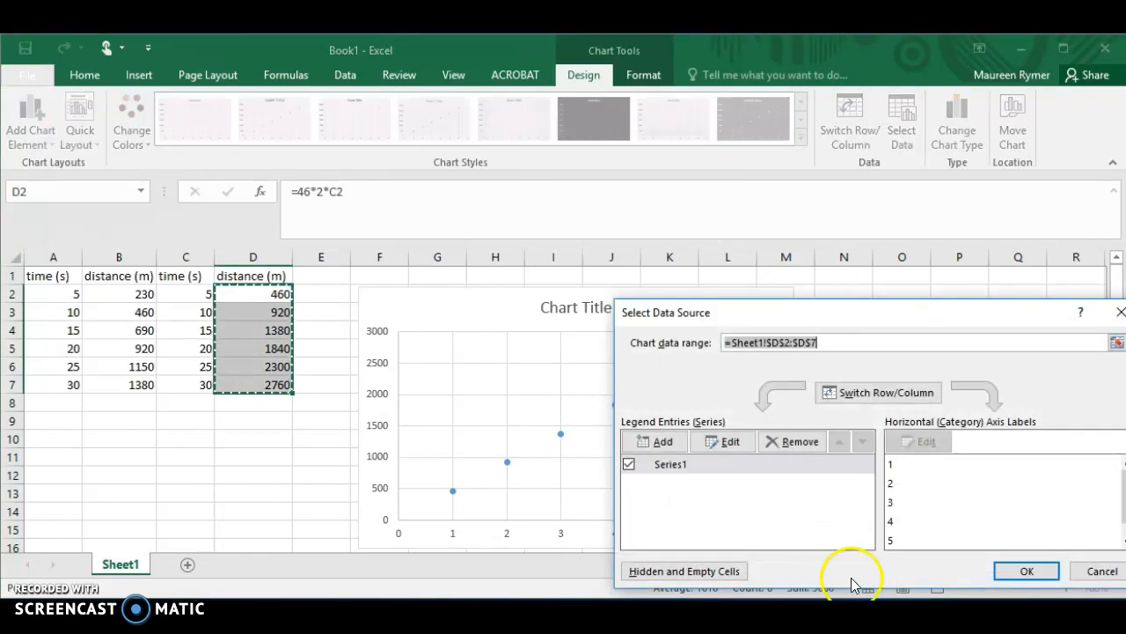
click(629, 464)
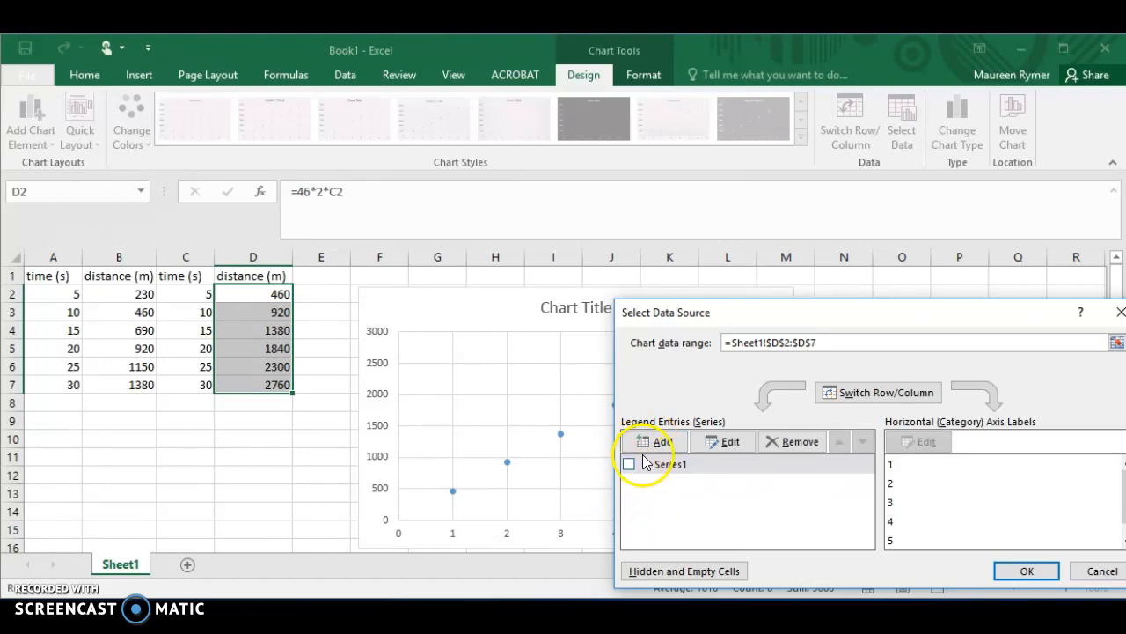
- Add a data series named "distance vs time" with the times in A2 to A7 as its X values
click(654, 445)
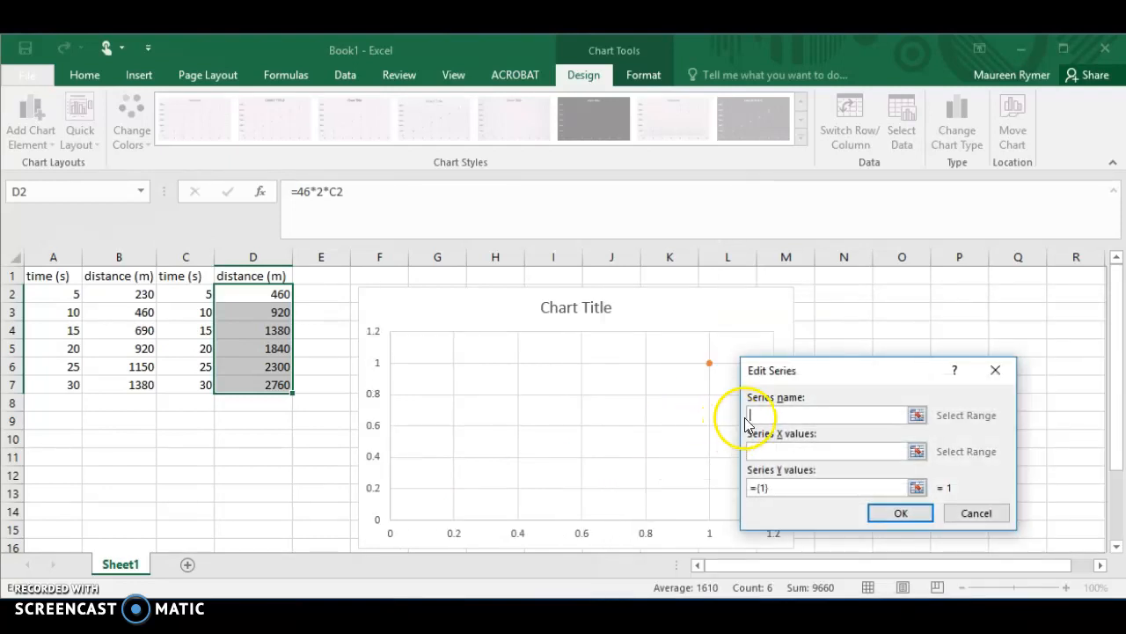
click(785, 411)
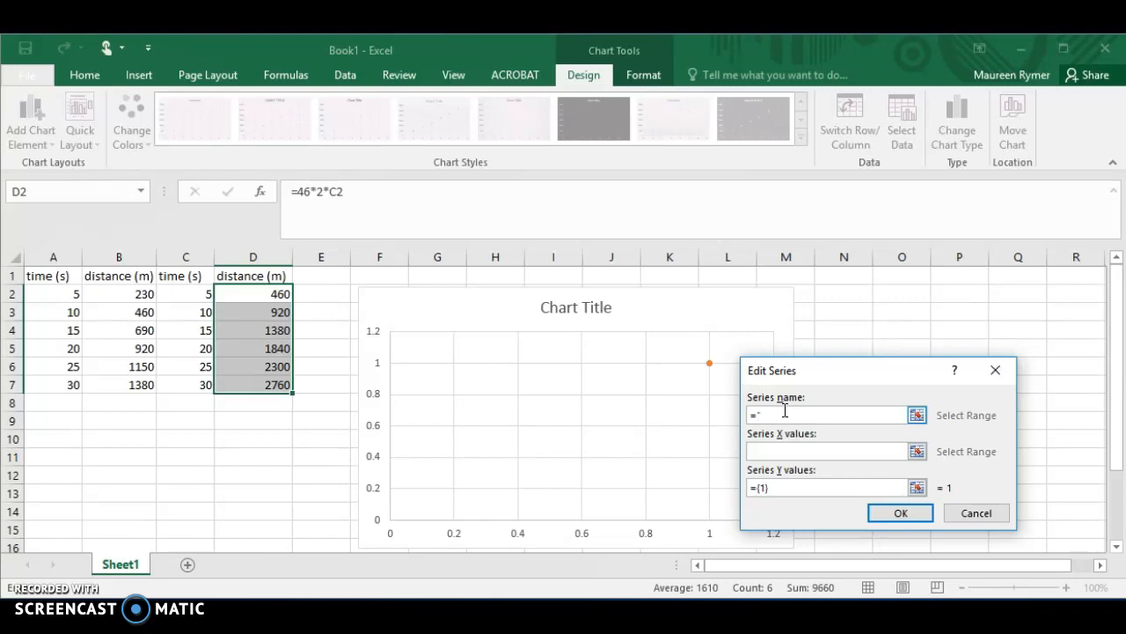
text(="distance vs time)
click(778, 449)
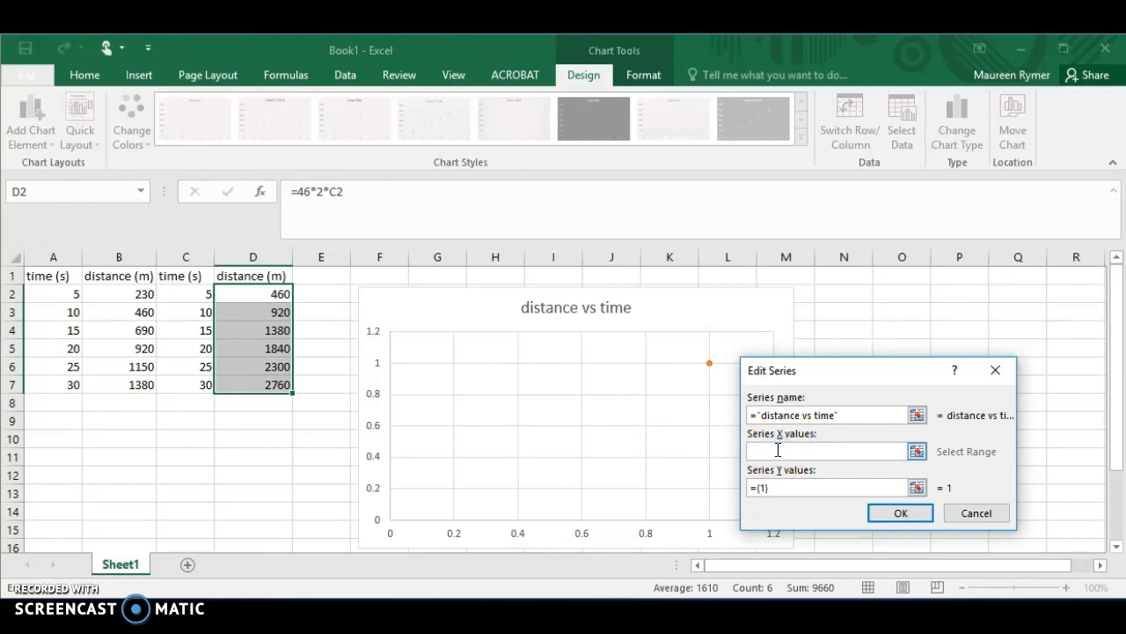
click(68, 295)
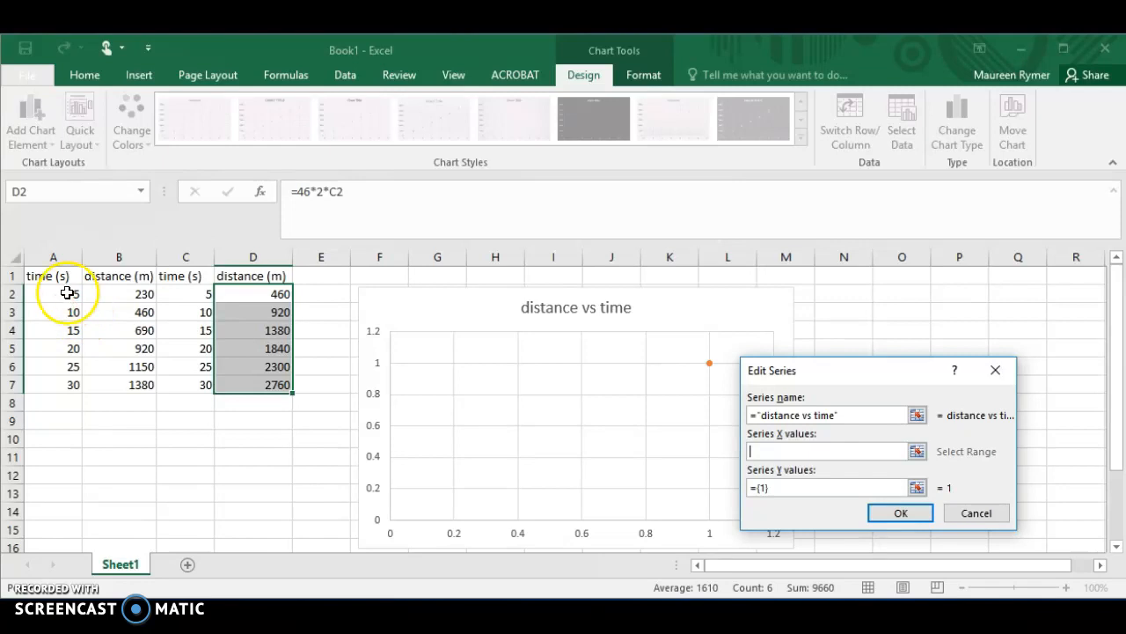
click(67, 294)
drag(67, 294, 58, 378)
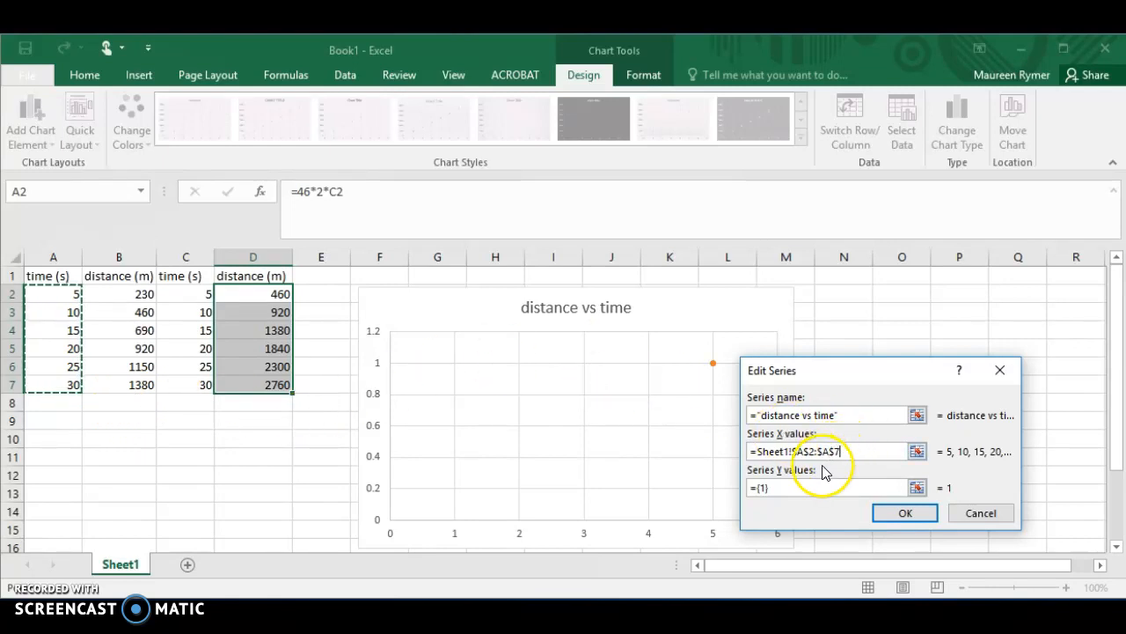
- Set the "distance vs time" series' Y values to the distances in B2 to B7 and accept the series
click(810, 488)
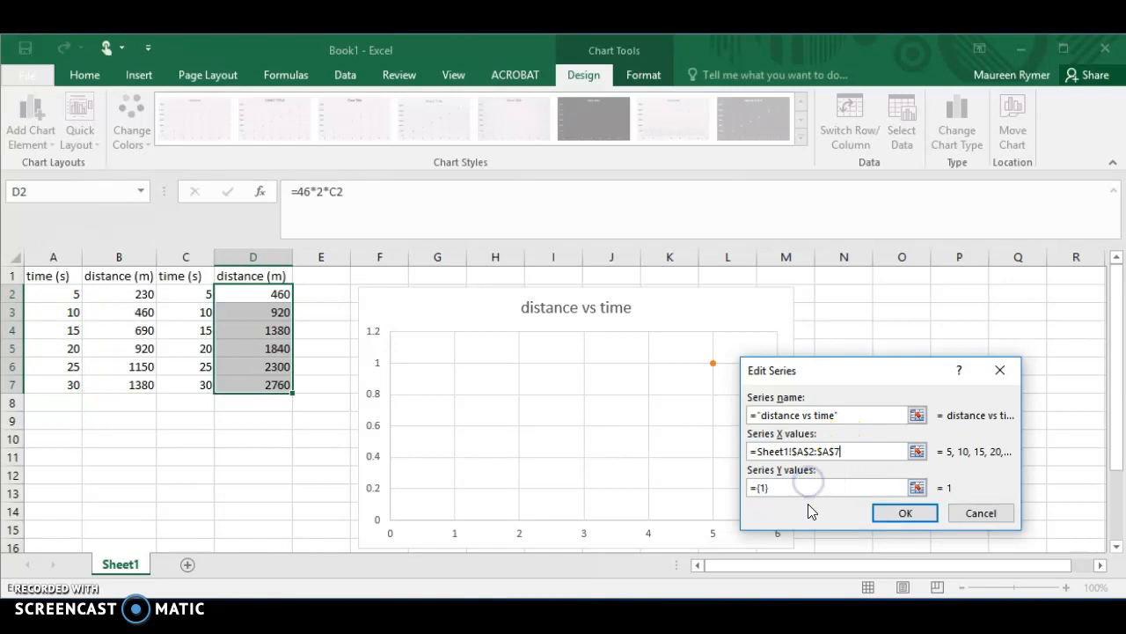
click(806, 489)
key(BackSpace)
key(BackSpace)
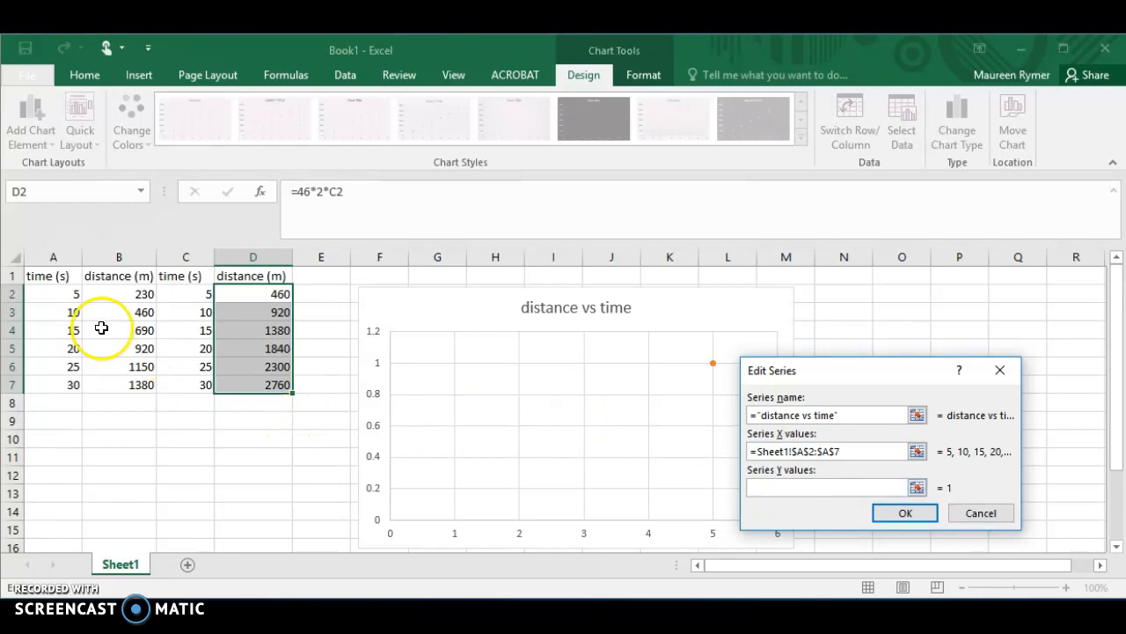
click(120, 299)
drag(121, 298, 126, 378)
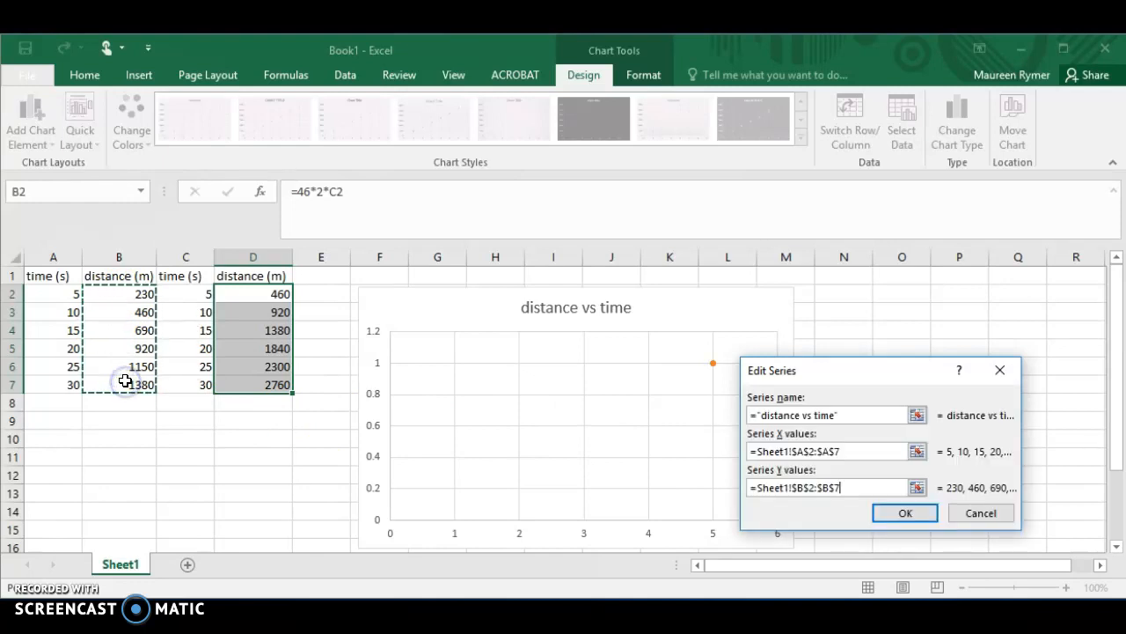
click(904, 514)
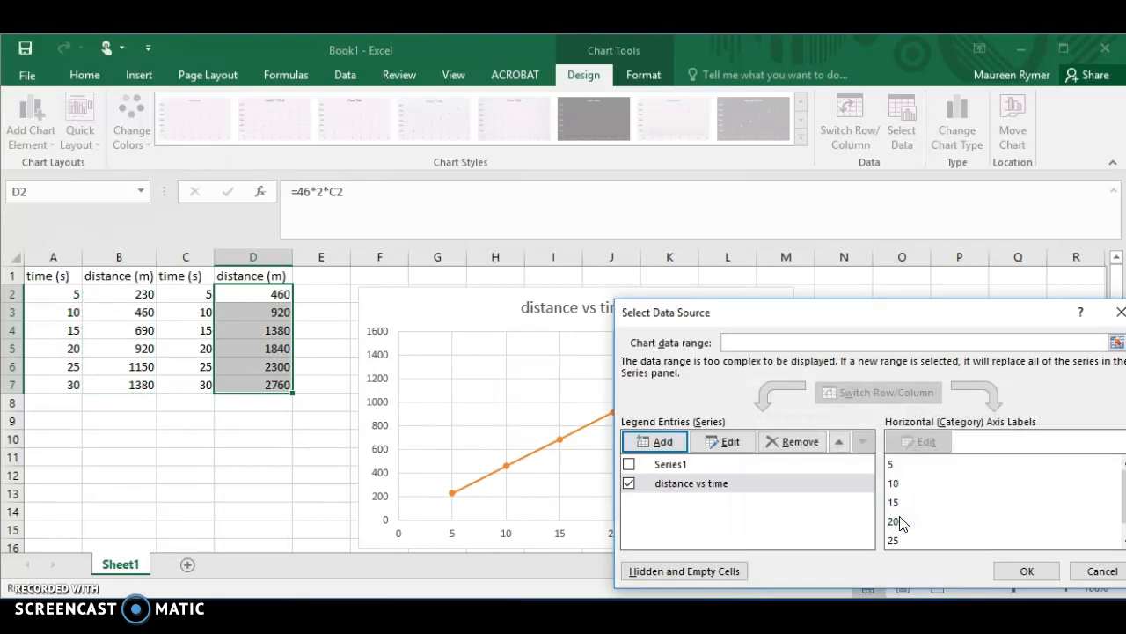
click(1026, 582)
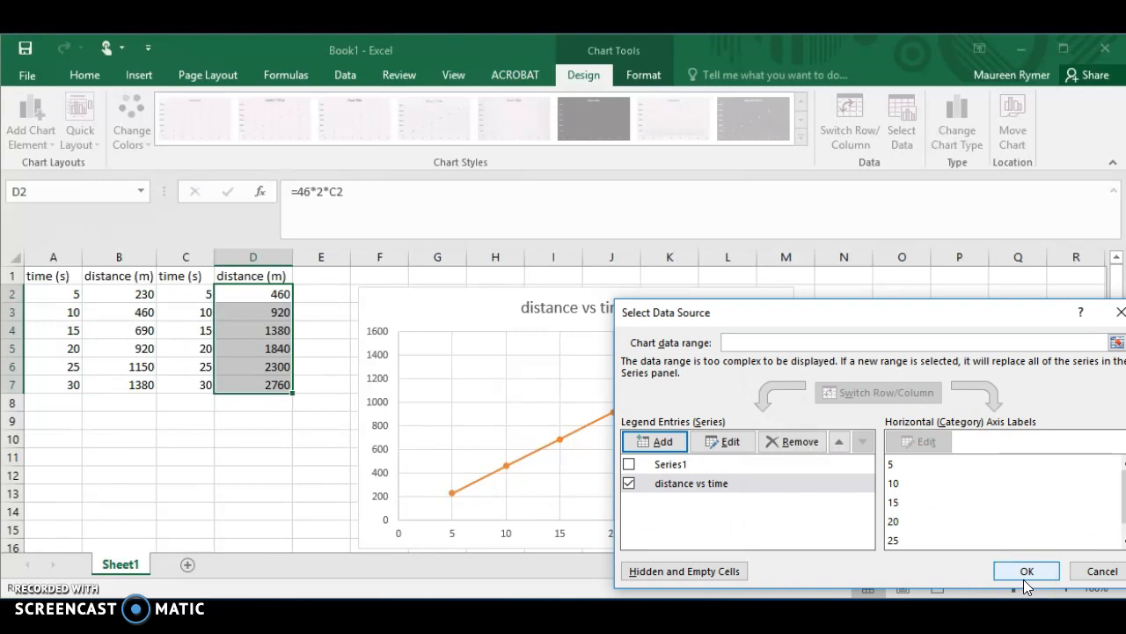
- Add a second data series to the chart and name it "distance vs time 2"
click(662, 458)
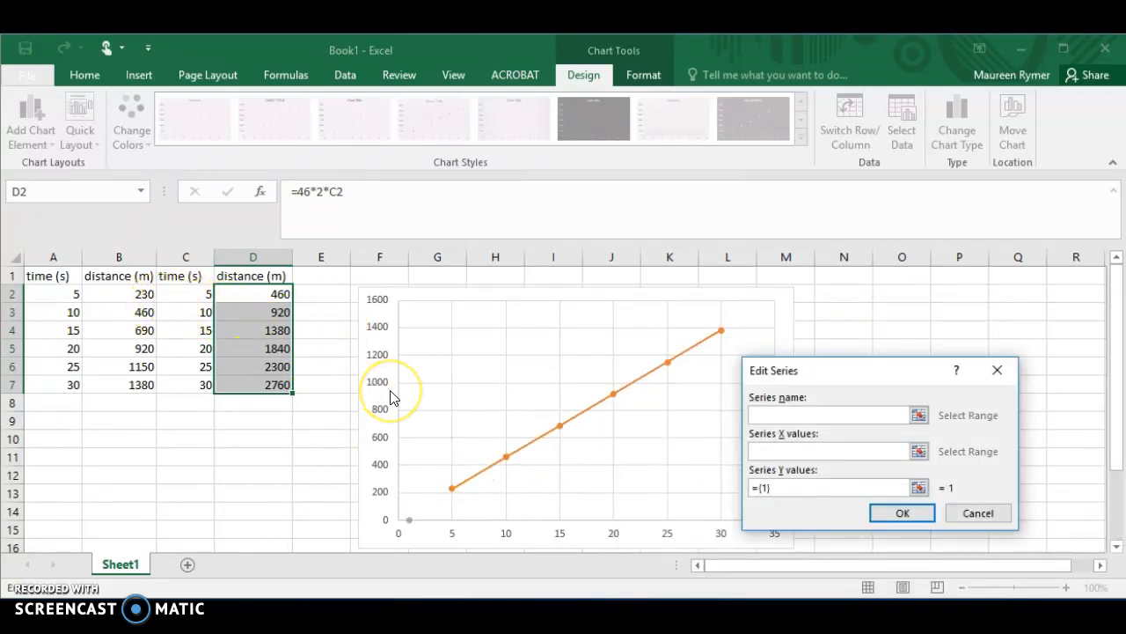
text(=)
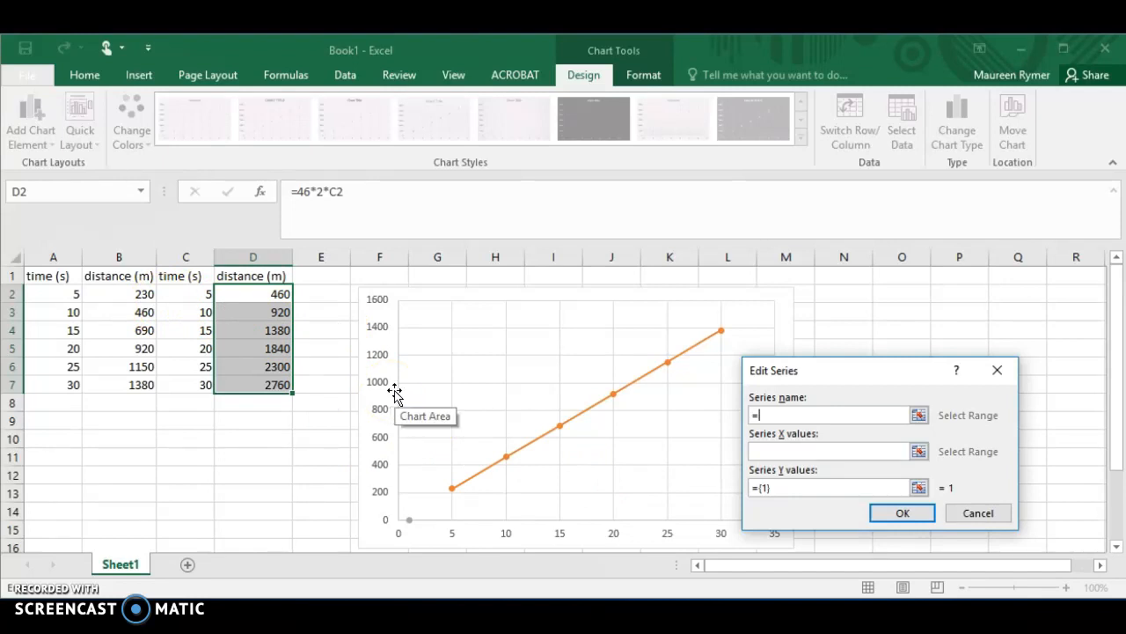
text("distance vs tim)
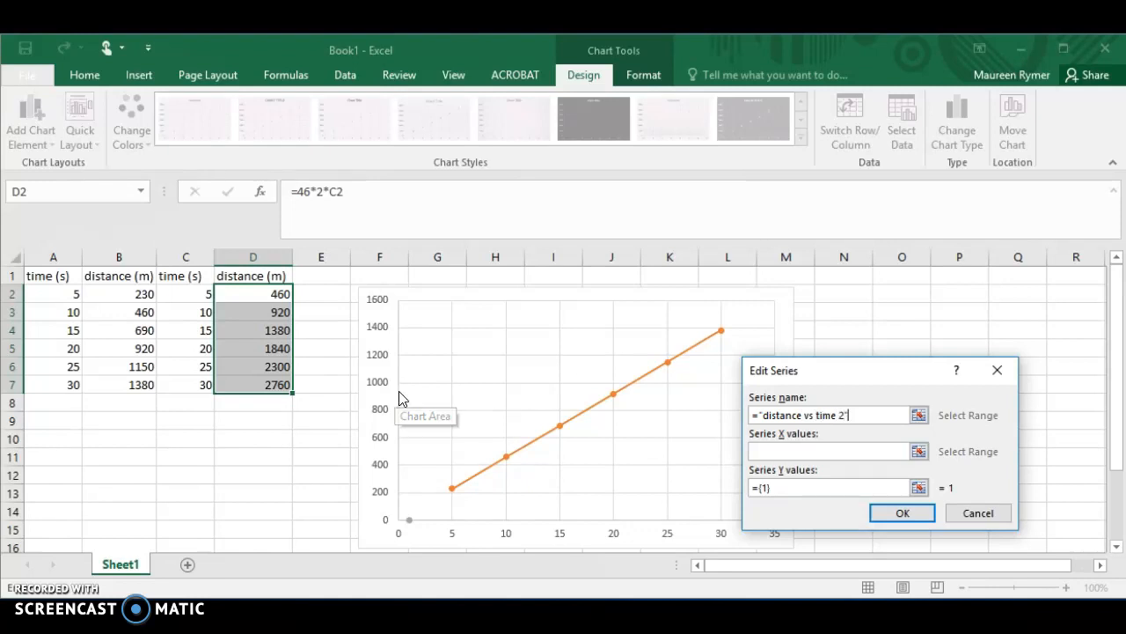
text(e 2"+)
click(199, 297)
drag(199, 305, 191, 382)
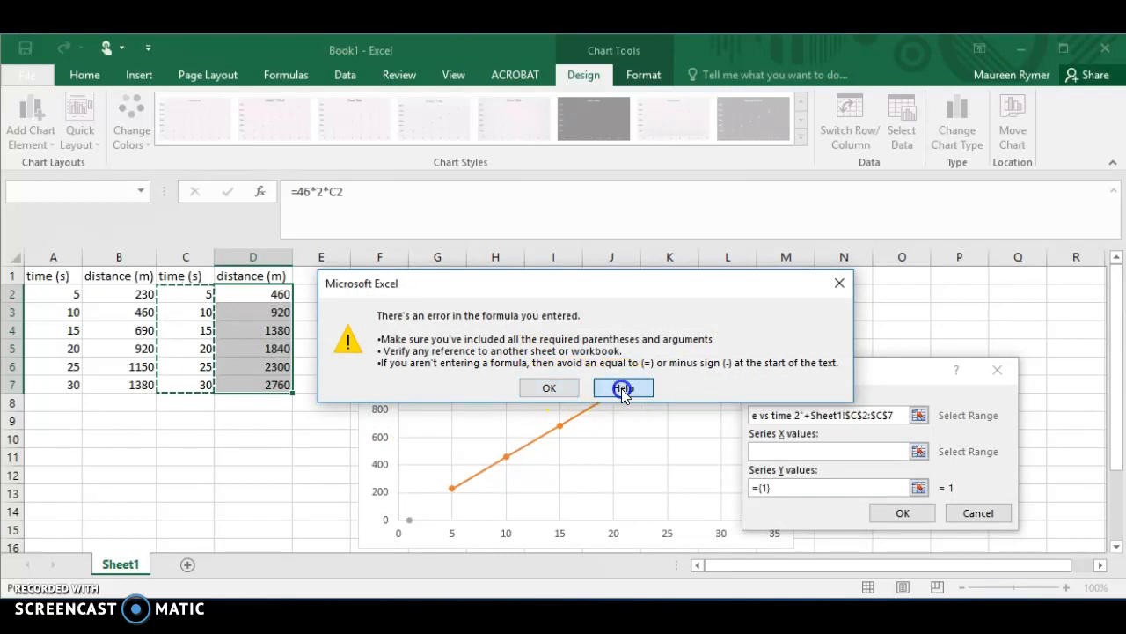
click(545, 388)
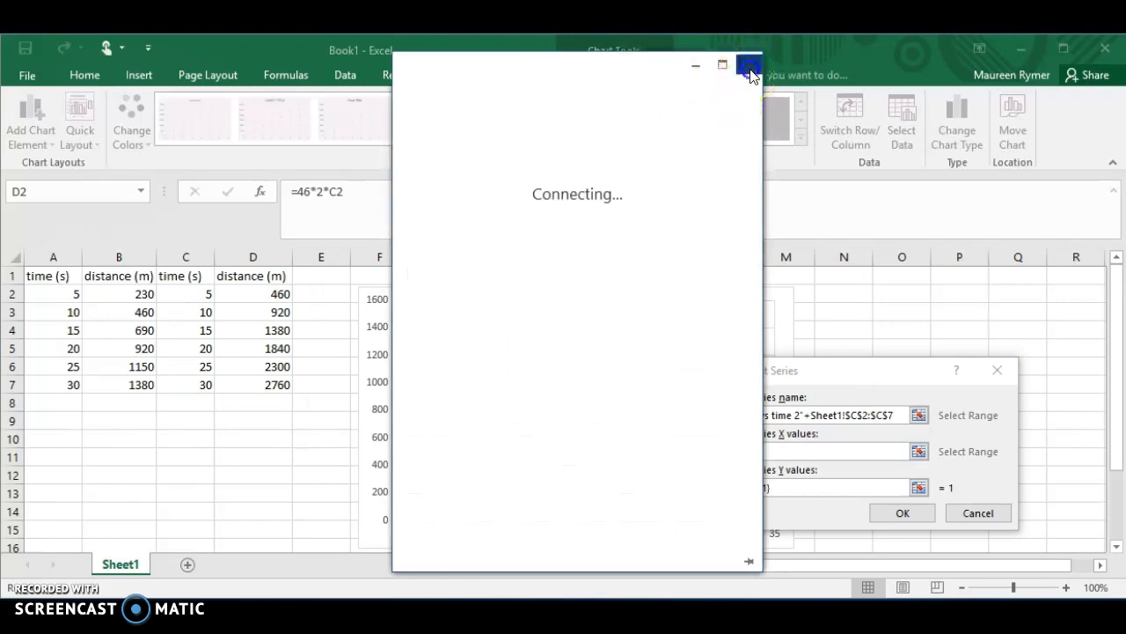
click(747, 65)
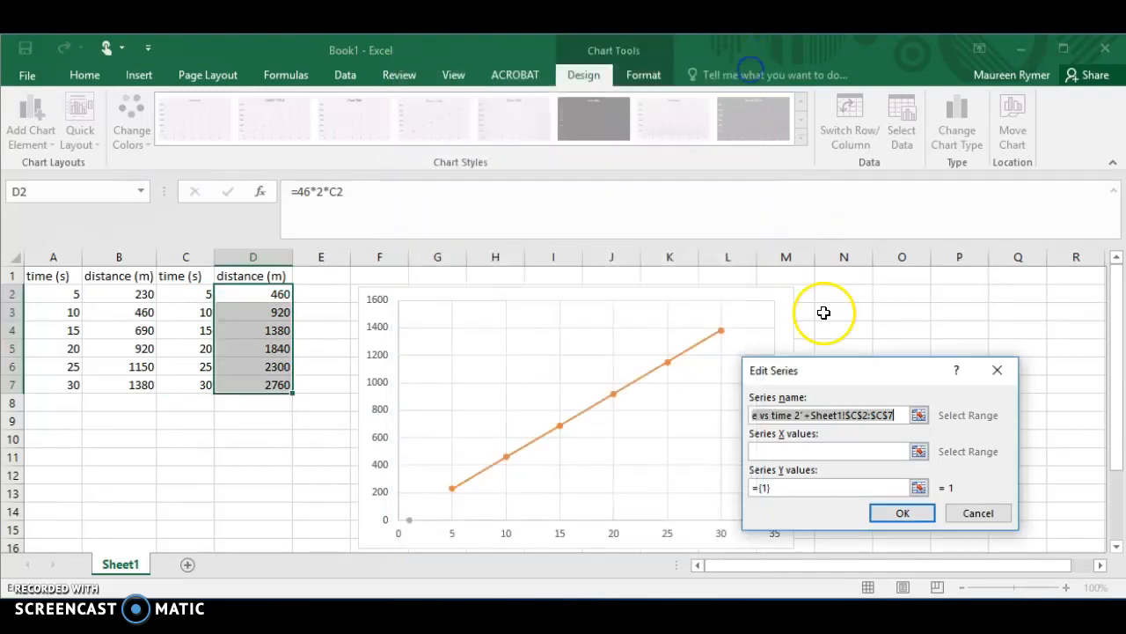
click(897, 415)
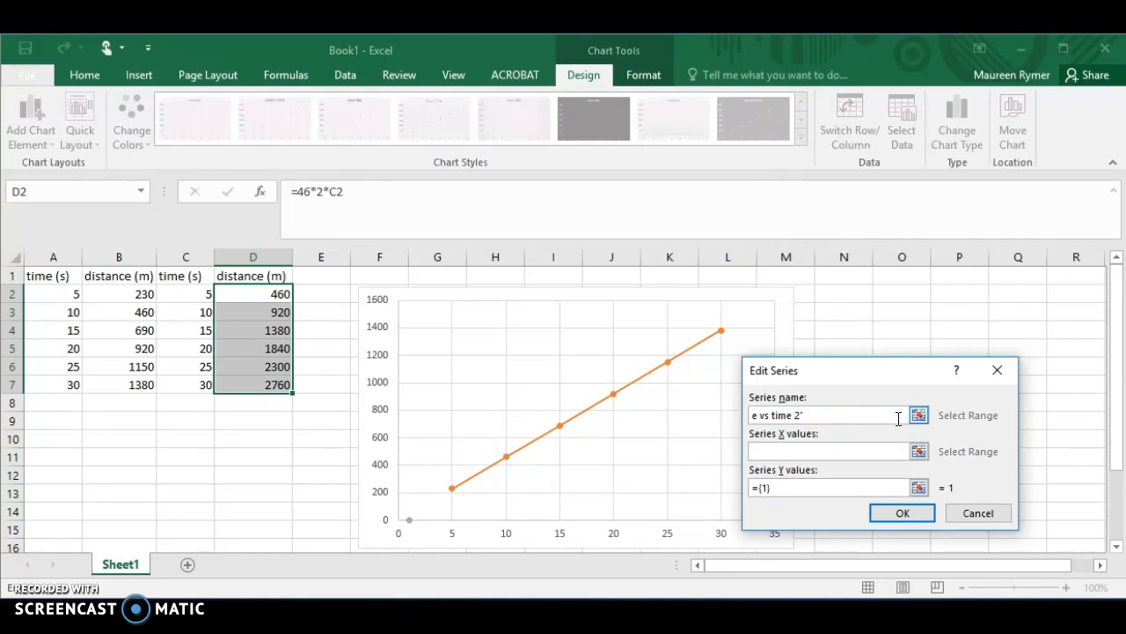
- Set the second series' X values to C2:C7 and its Y values to D2:D7, and apply the chart's data source
click(871, 452)
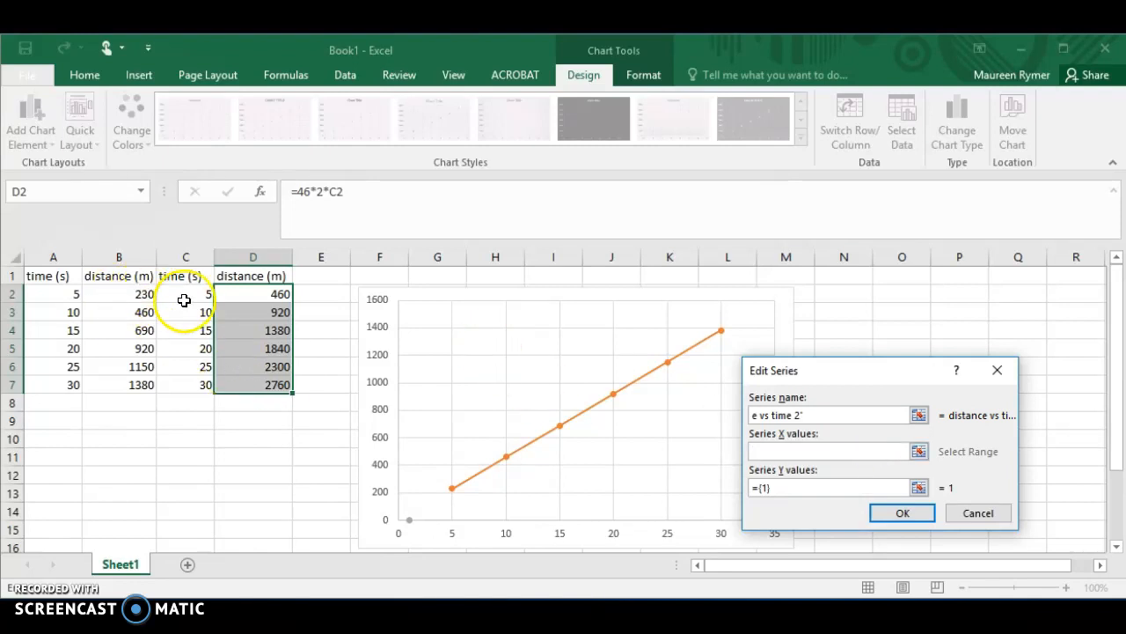
drag(184, 300, 200, 382)
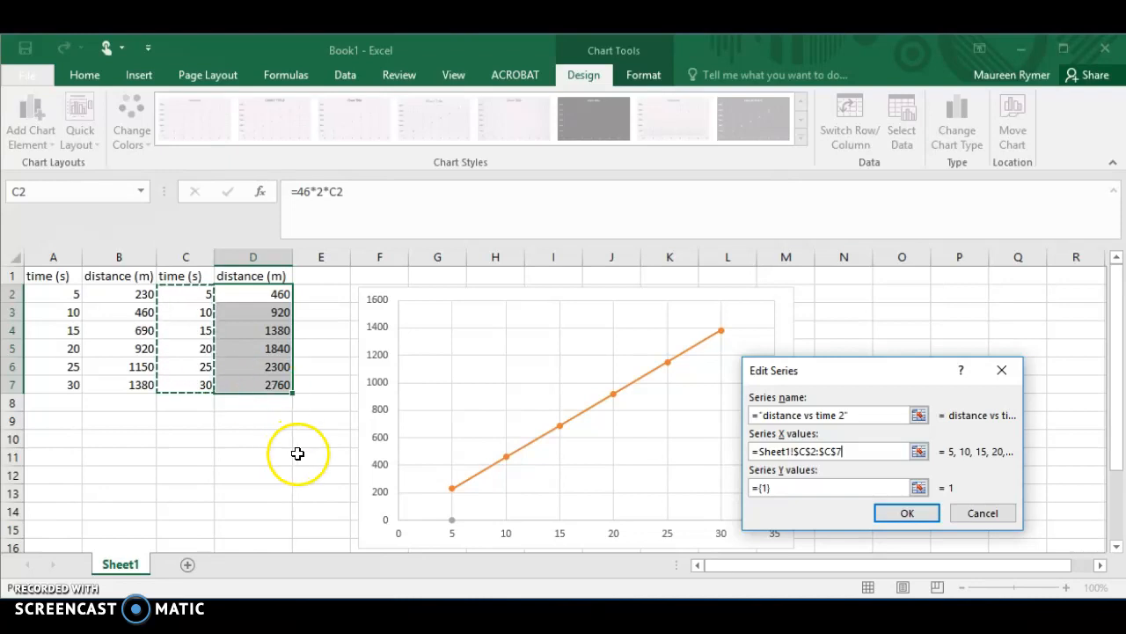
click(792, 487)
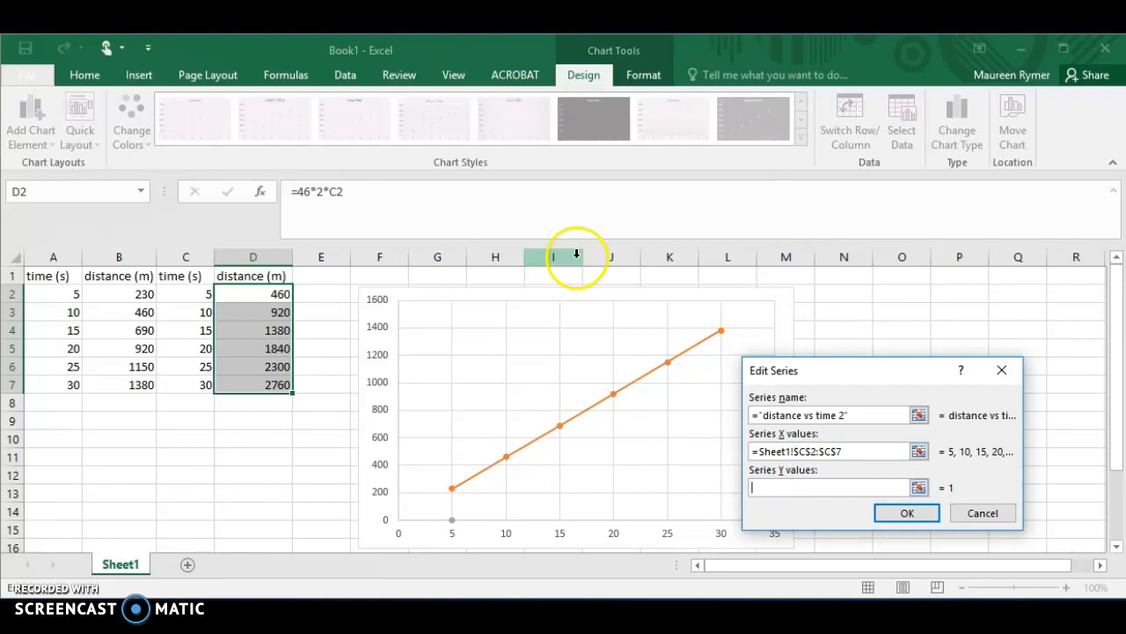
click(275, 295)
drag(275, 295, 284, 379)
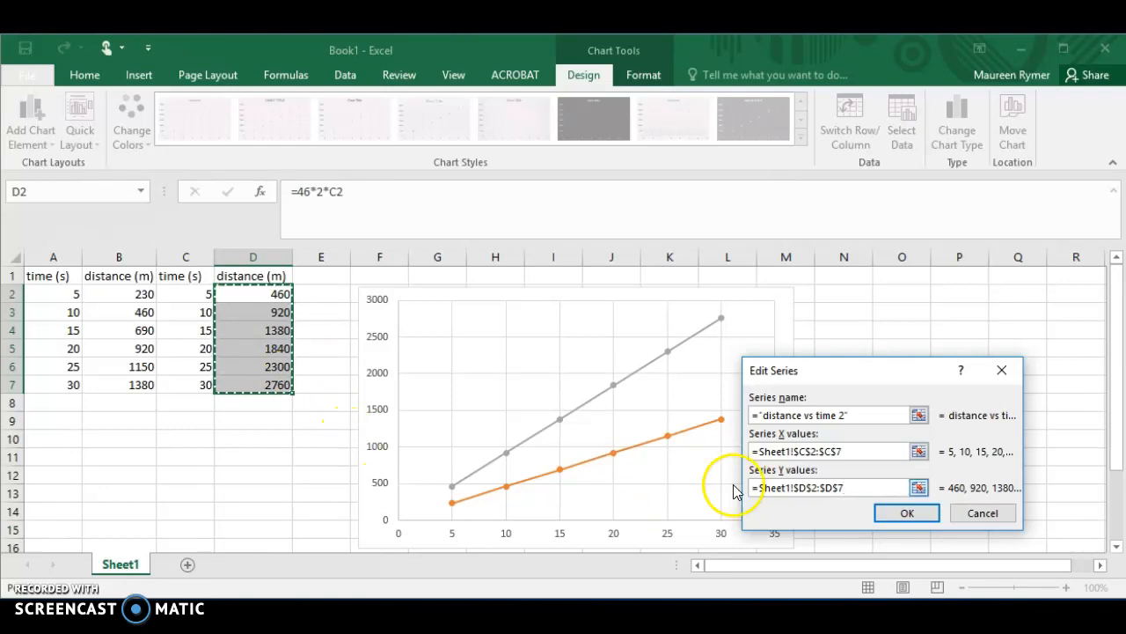
click(922, 515)
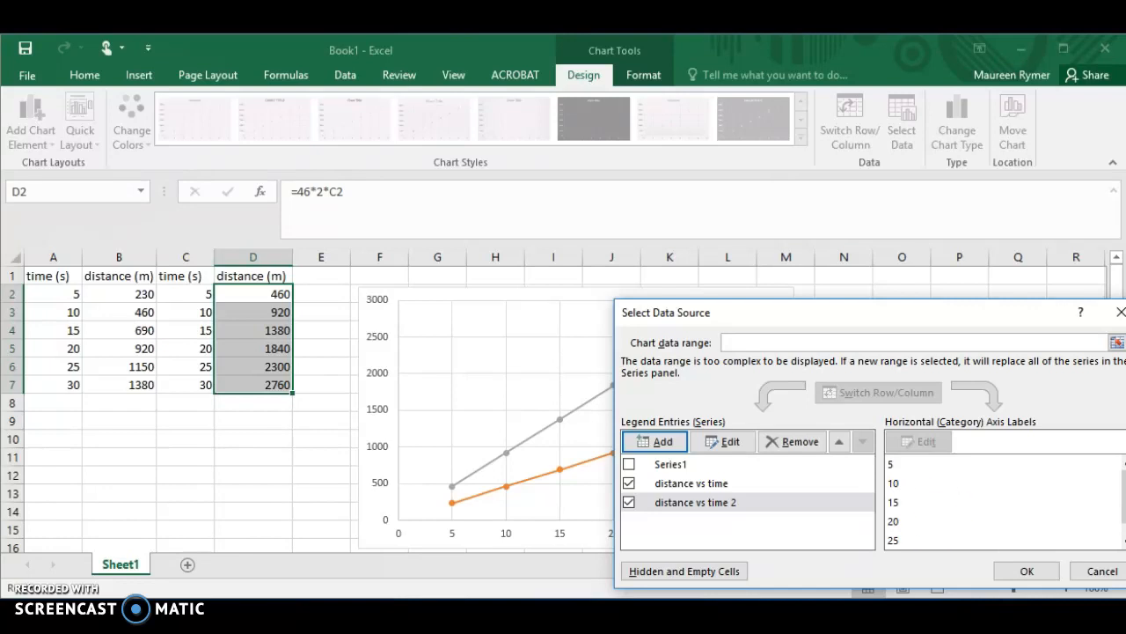
click(1026, 572)
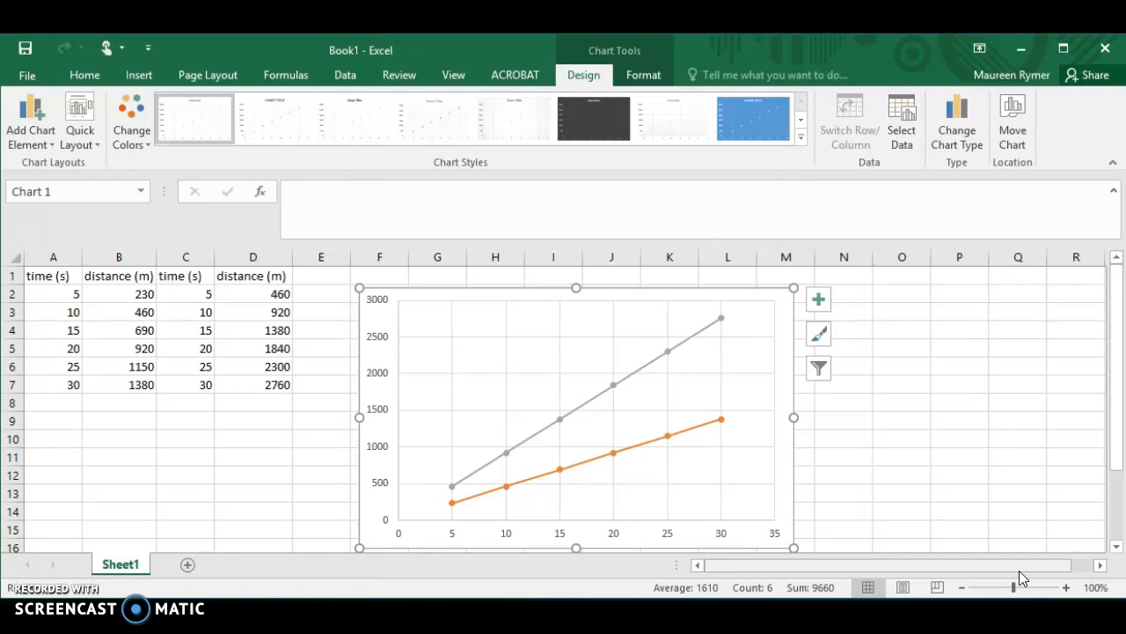
- Add a linear trendline based on the "distance vs time" series
click(22, 141)
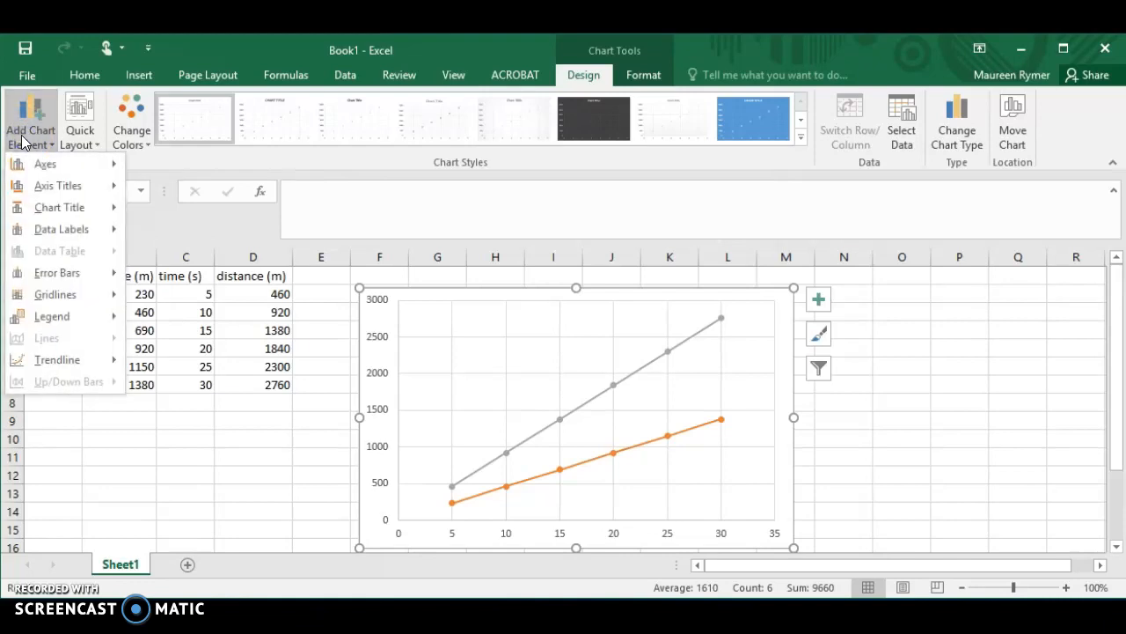
mouse_move(92, 279)
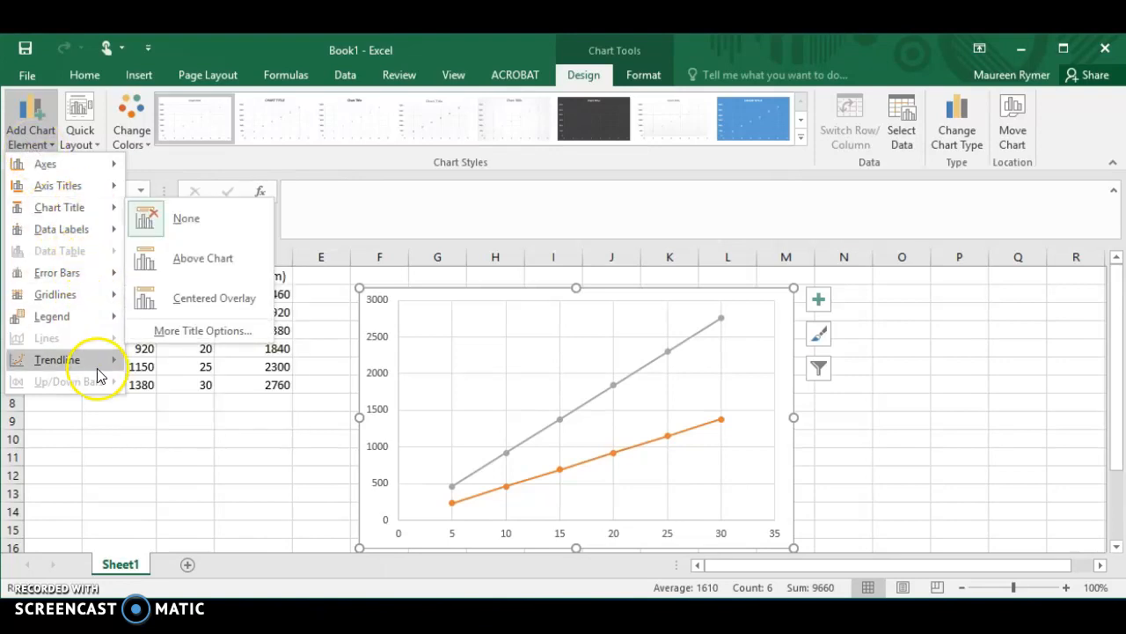
mouse_move(97, 374)
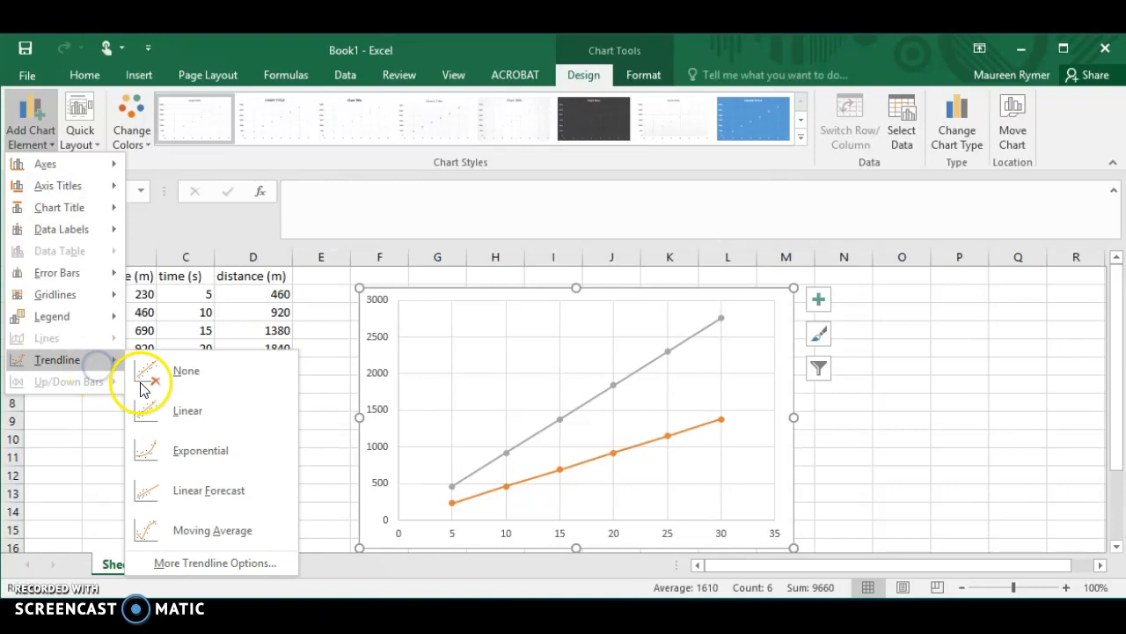
click(146, 408)
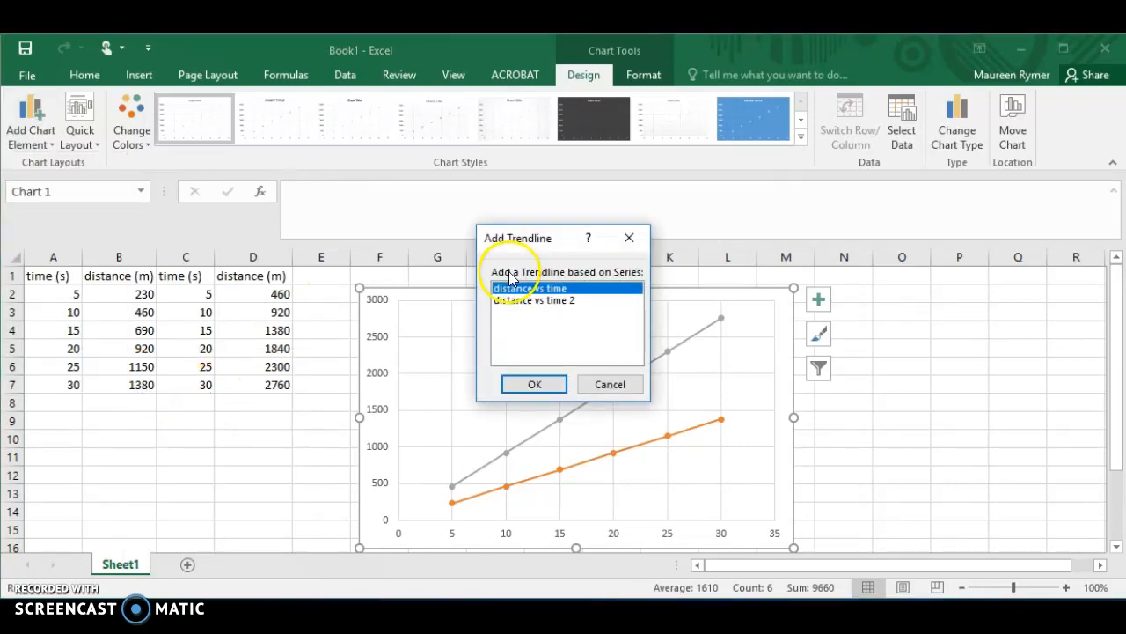
click(534, 385)
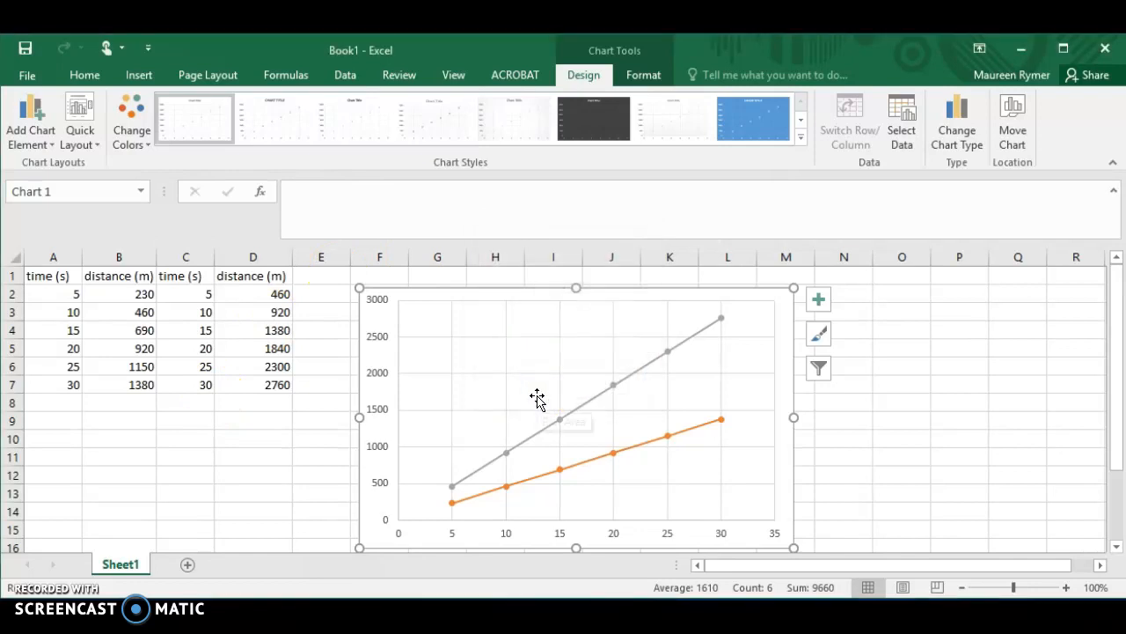
- Open the formatting options for the linear trendline of the "distance vs time" series
click(596, 460)
click(614, 454)
click(621, 452)
click(624, 451)
click(624, 452)
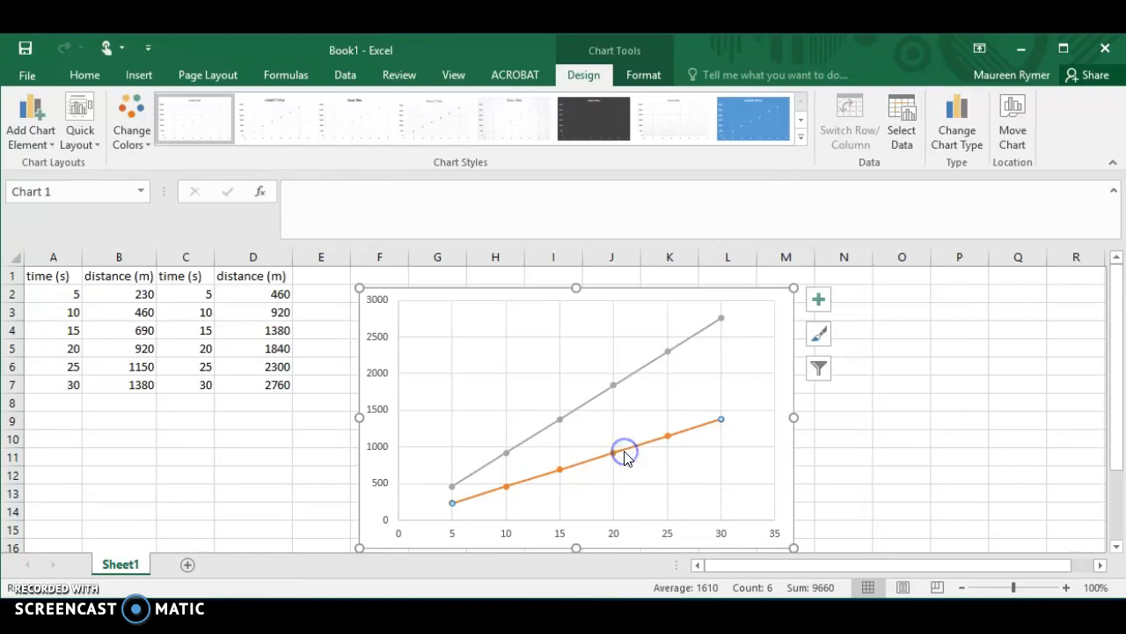
click(635, 446)
click(476, 500)
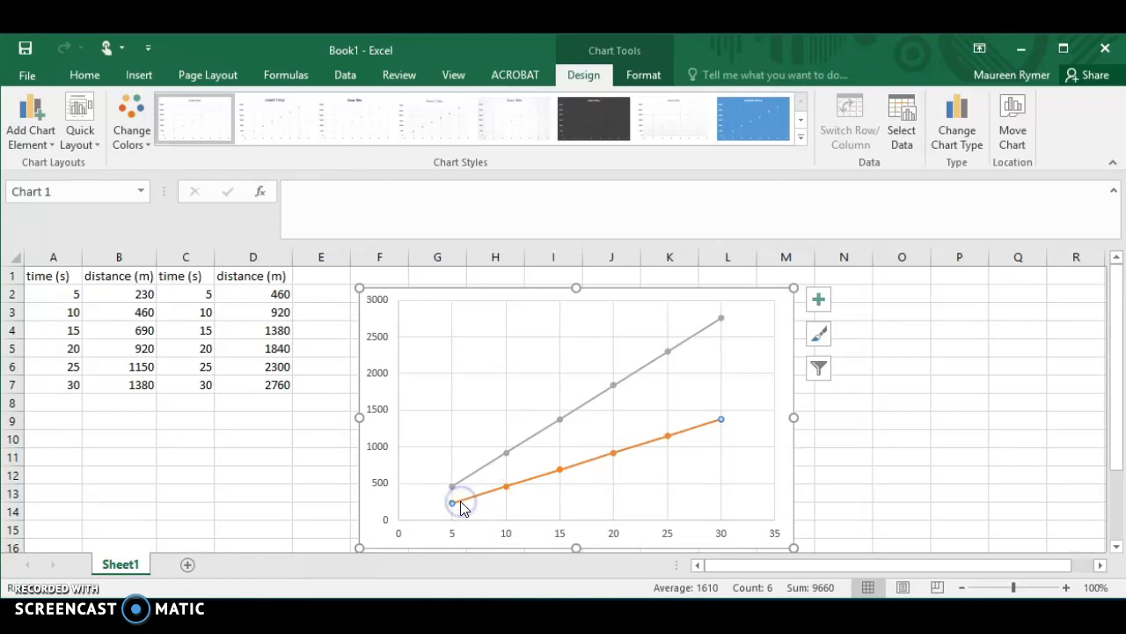
double_click(457, 499)
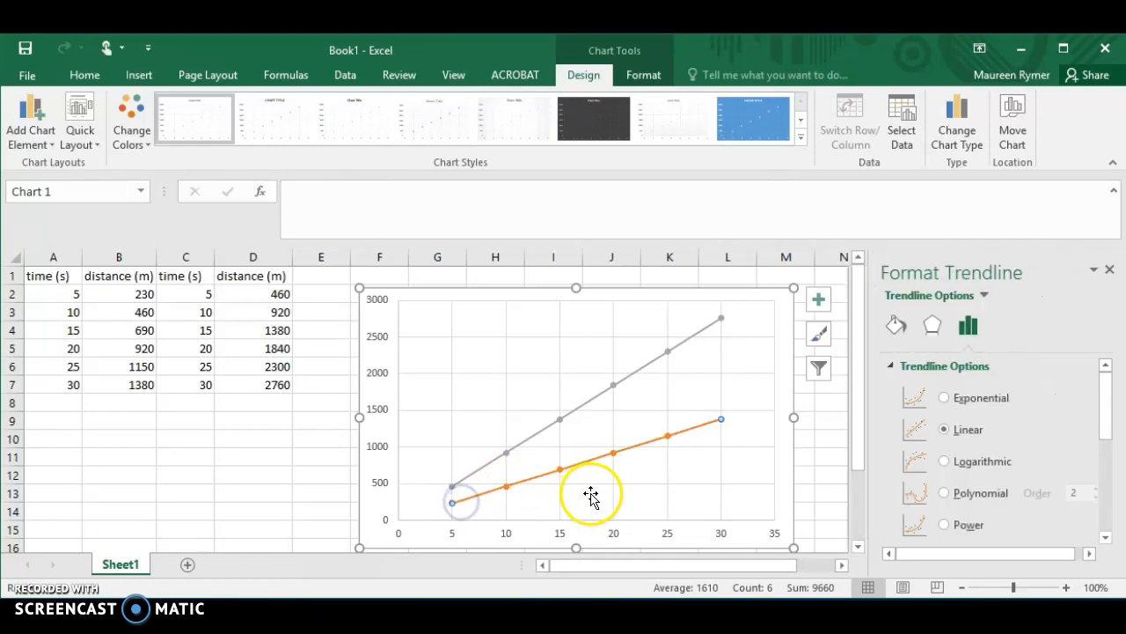
- Display the trendline's equation on the chart and move its label just below the upper end of the orange line
click(972, 328)
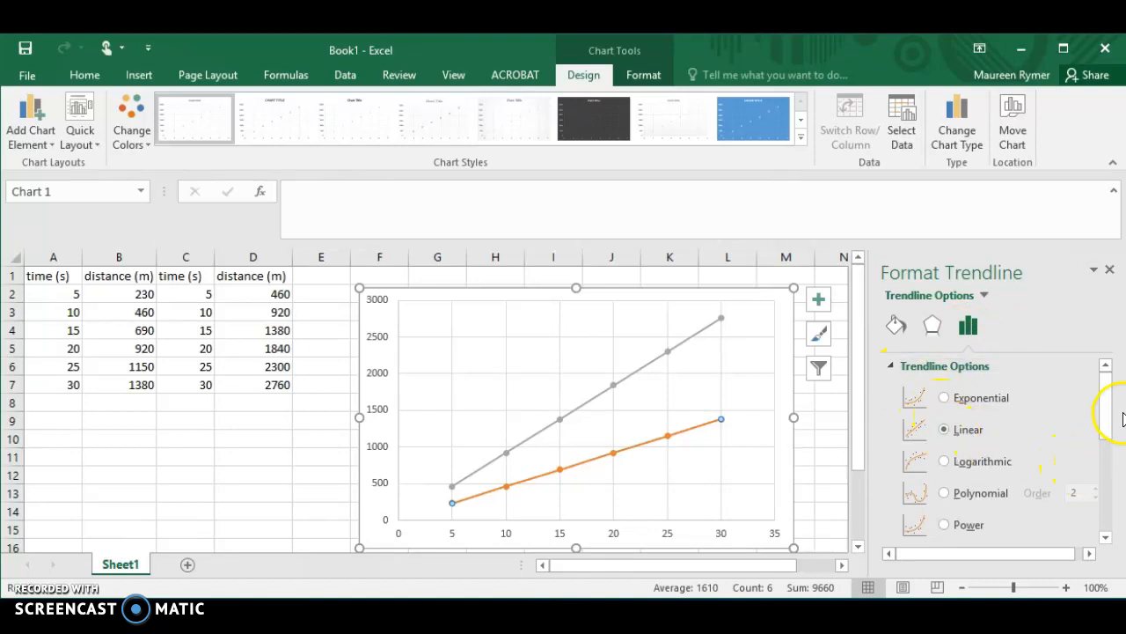
drag(1107, 428, 1117, 521)
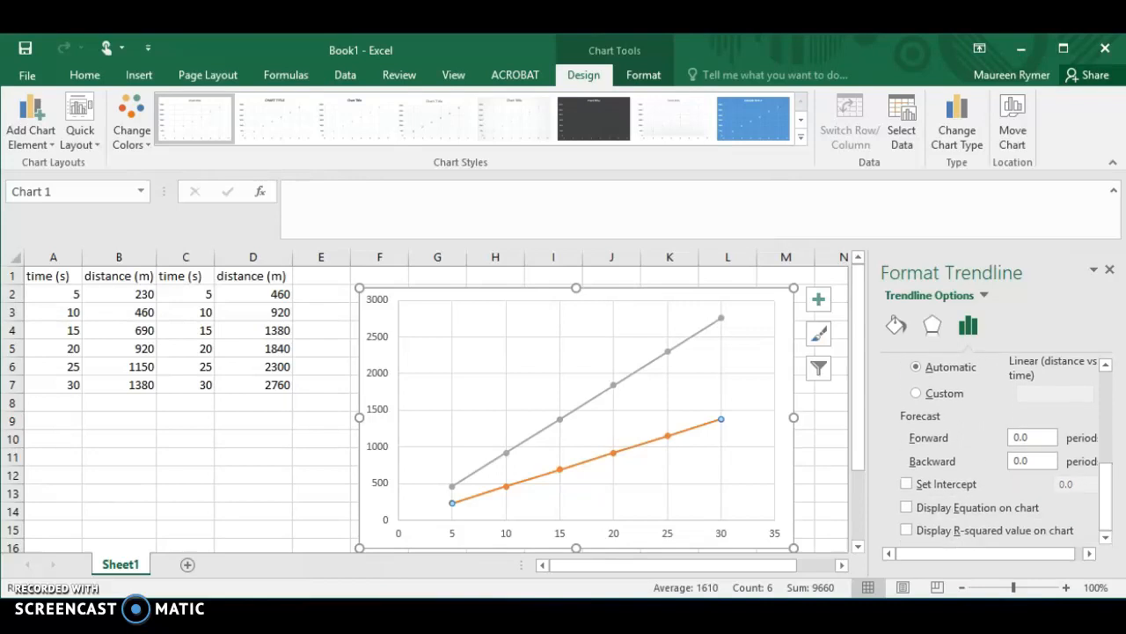
click(907, 507)
click(699, 421)
drag(702, 431, 704, 445)
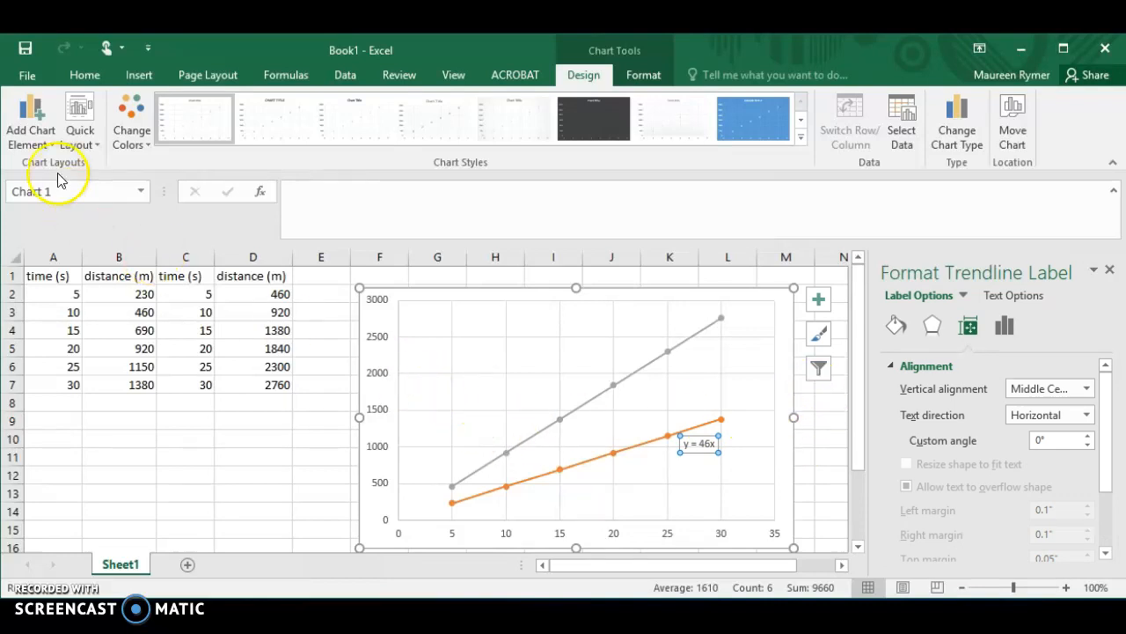
- Add a linear trendline based on the "distance vs time 2" series
click(29, 135)
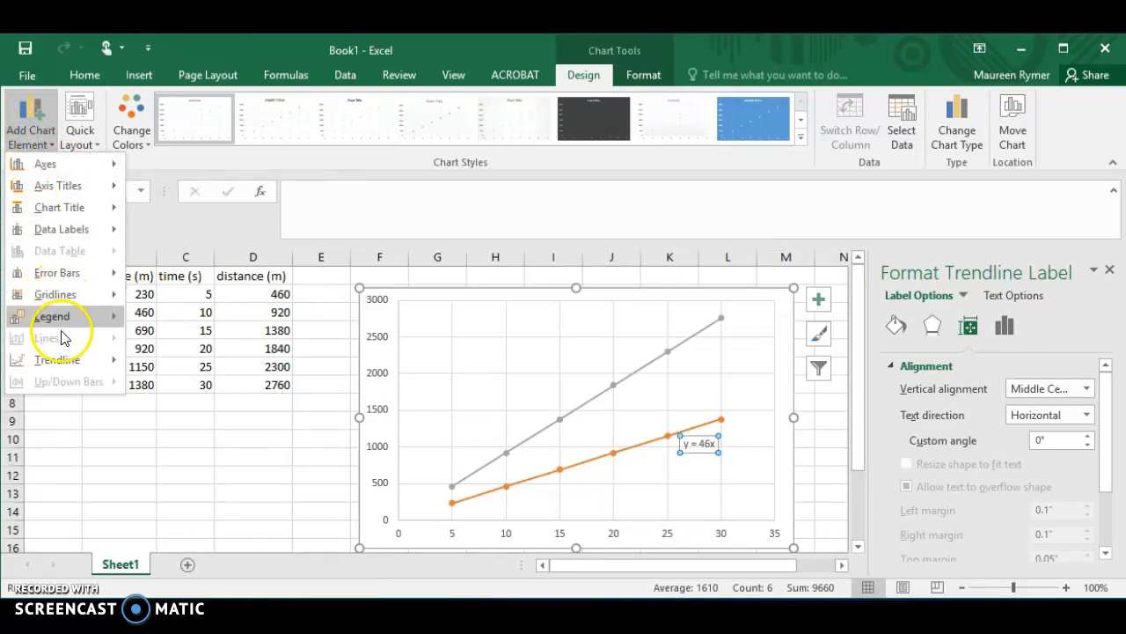
click(58, 358)
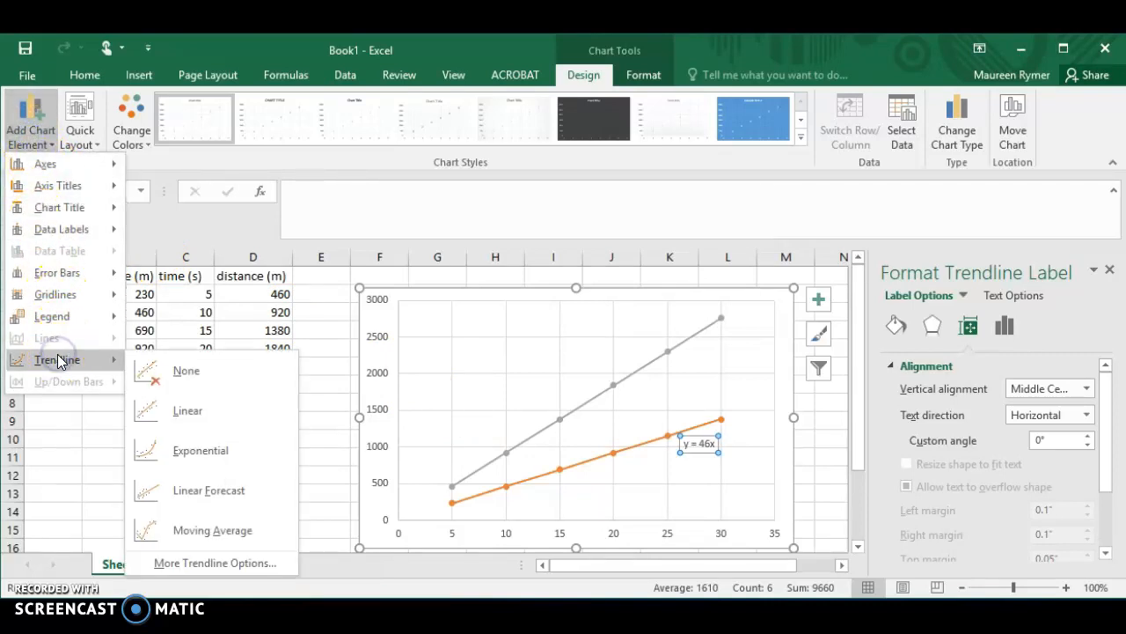
click(162, 405)
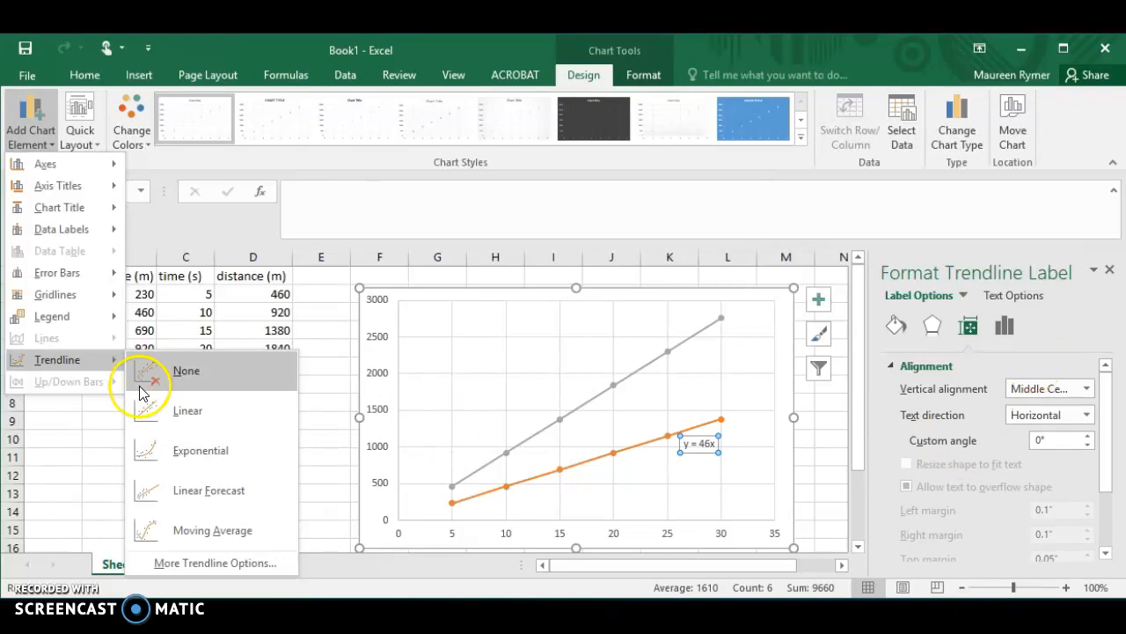
click(145, 413)
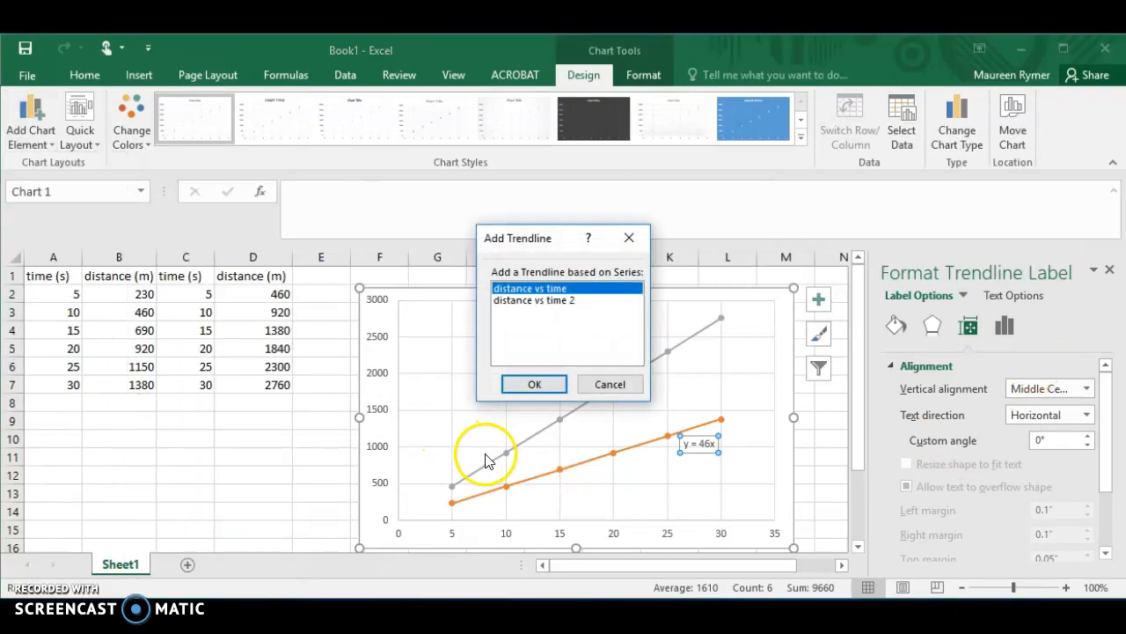
click(556, 303)
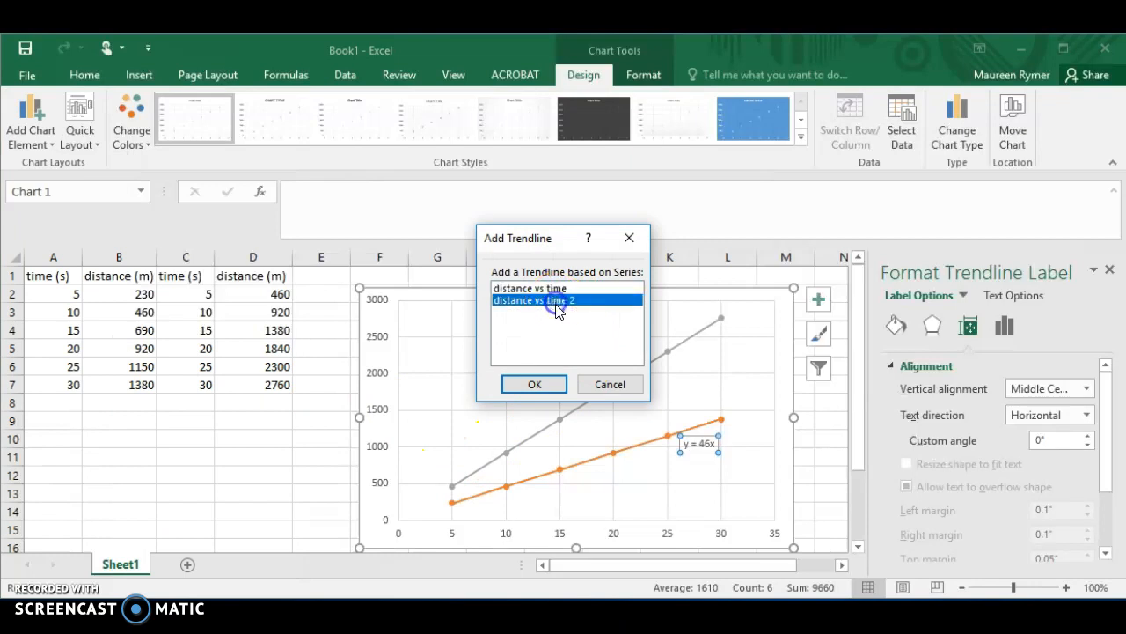
click(525, 389)
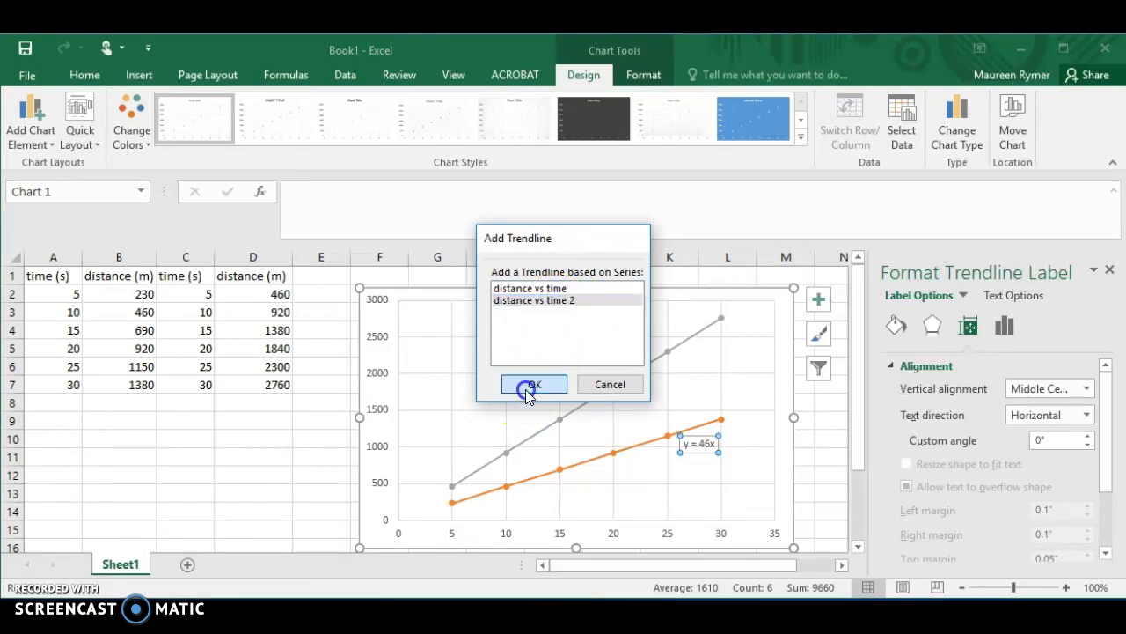
- Check the number and alignment options of the equation label, and close its formatting options
click(1001, 328)
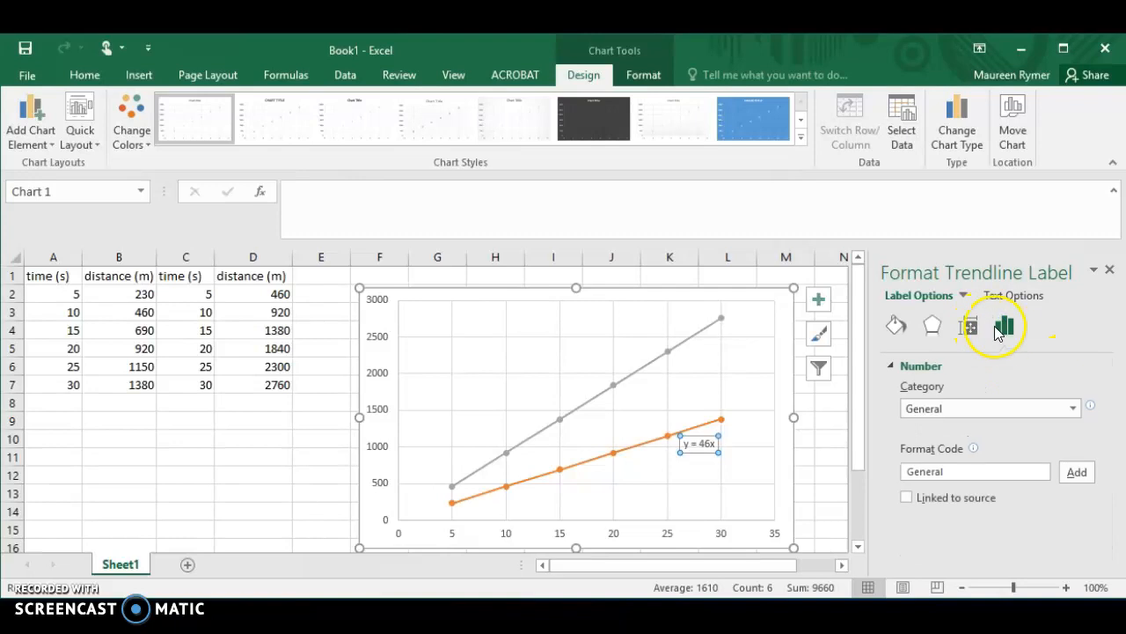
click(967, 331)
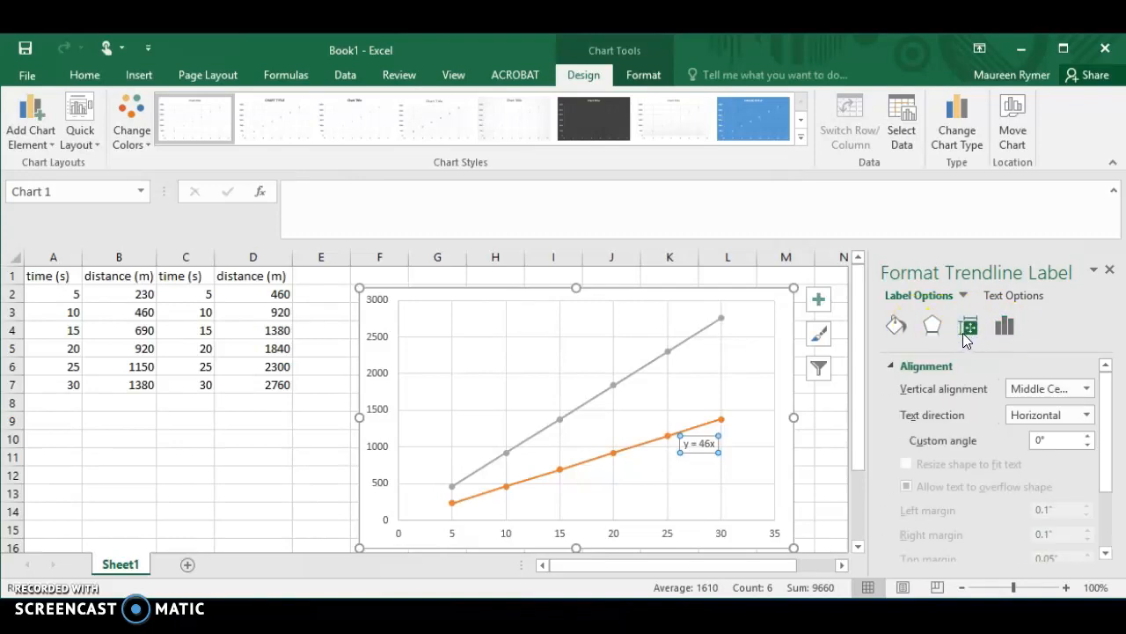
click(969, 303)
click(1109, 272)
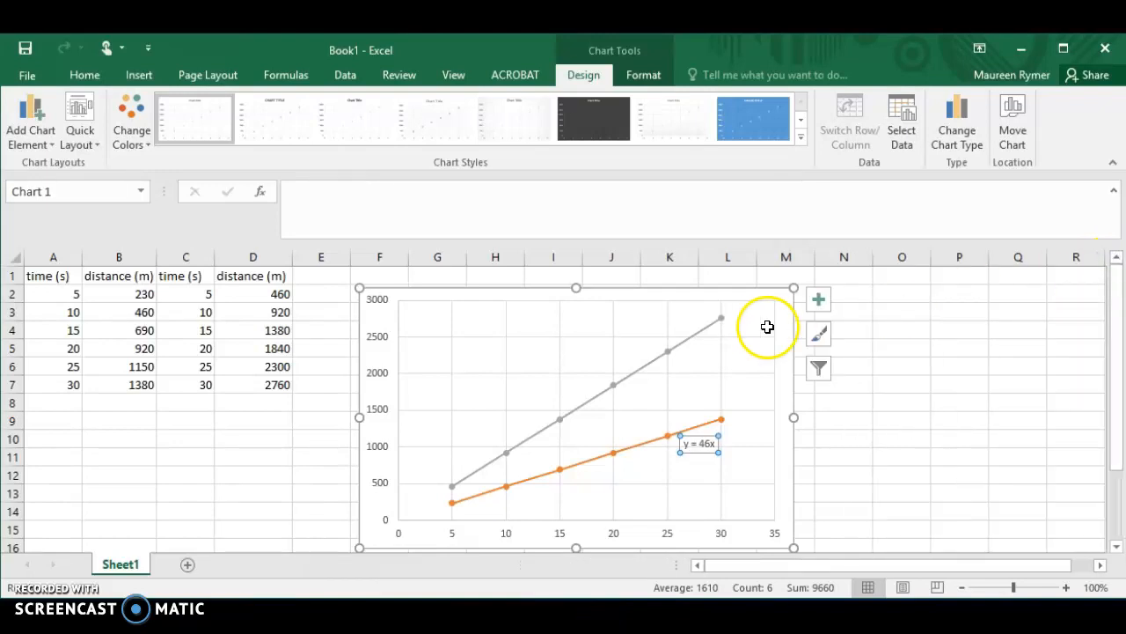
- Add a linear trendline to the chart once more, based on the "distance vs time 2" series
click(29, 121)
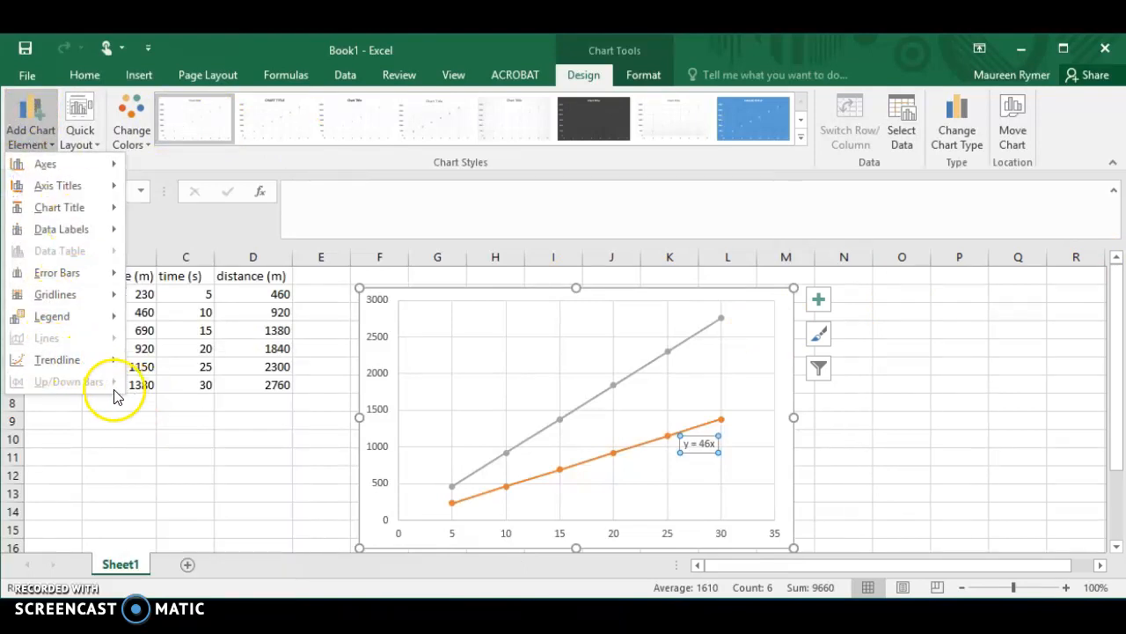
mouse_move(113, 363)
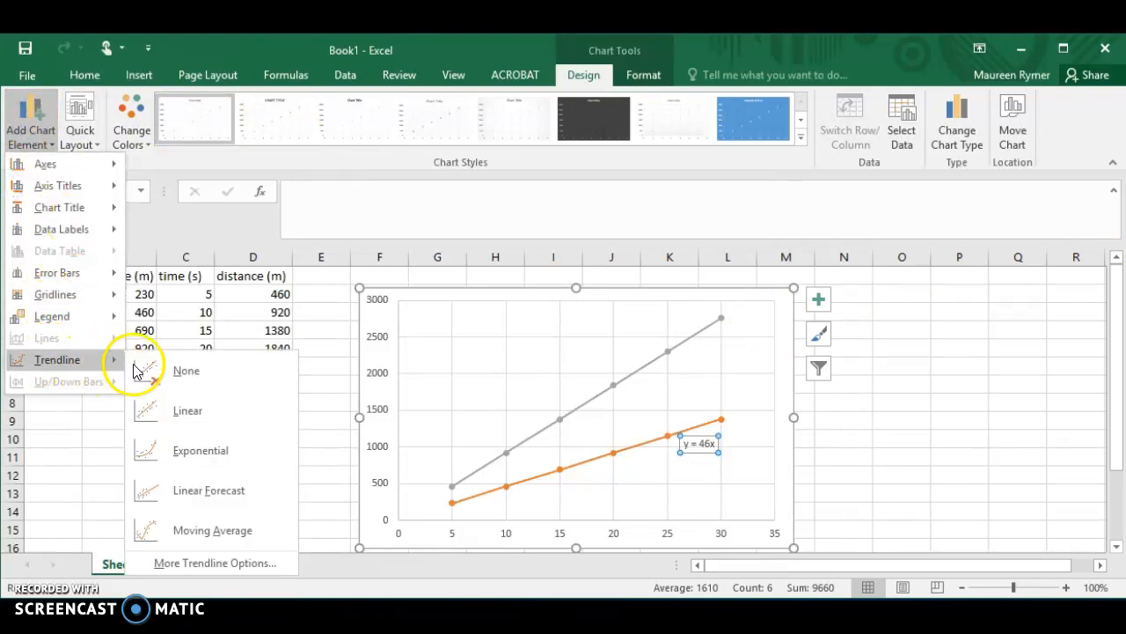
click(146, 423)
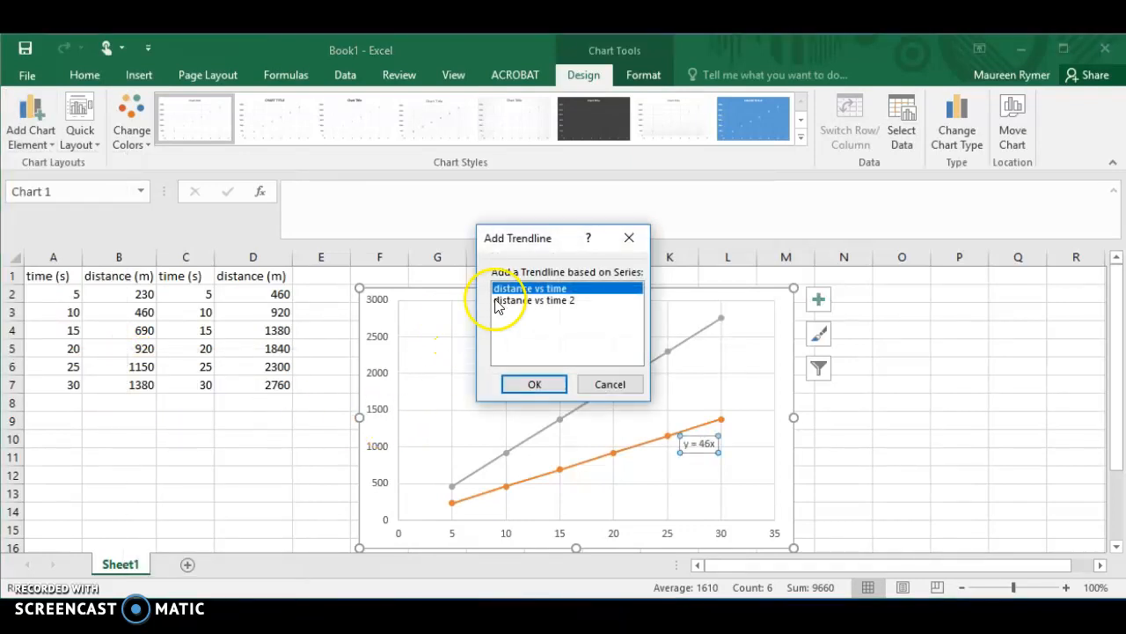
click(508, 301)
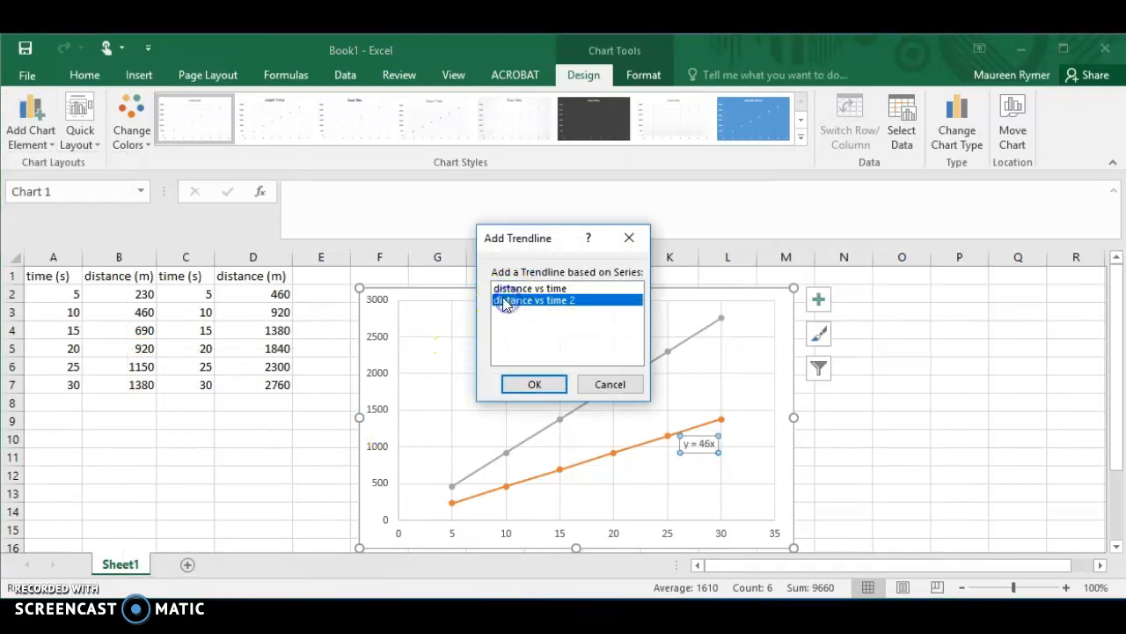
click(523, 384)
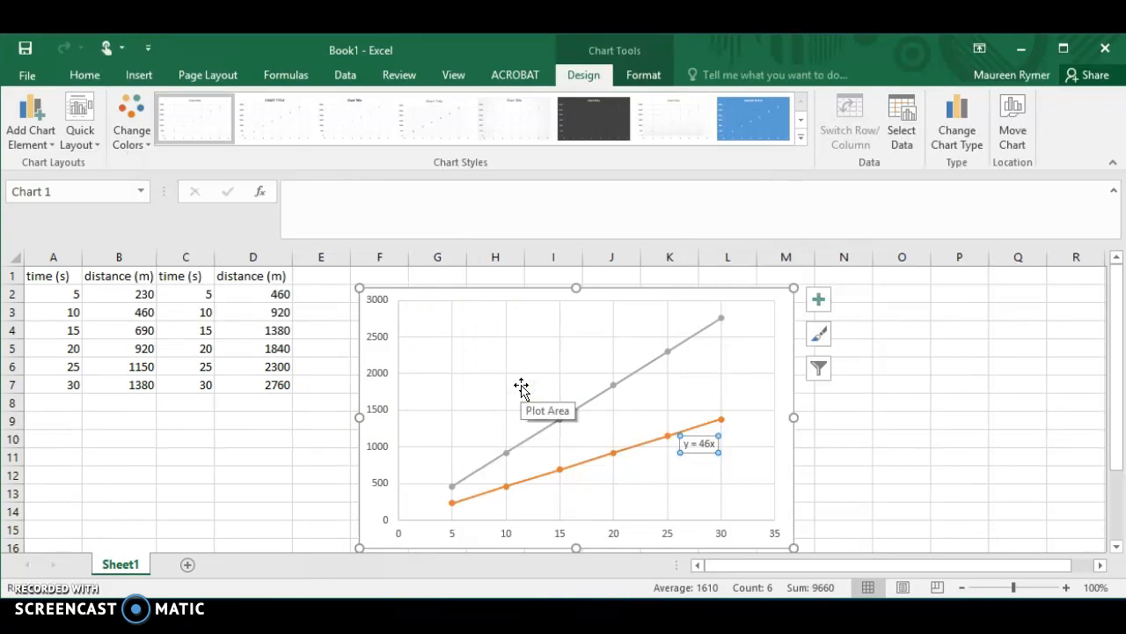
- Display the equation of the "distance vs time 2" linear trendline on the chart
click(530, 442)
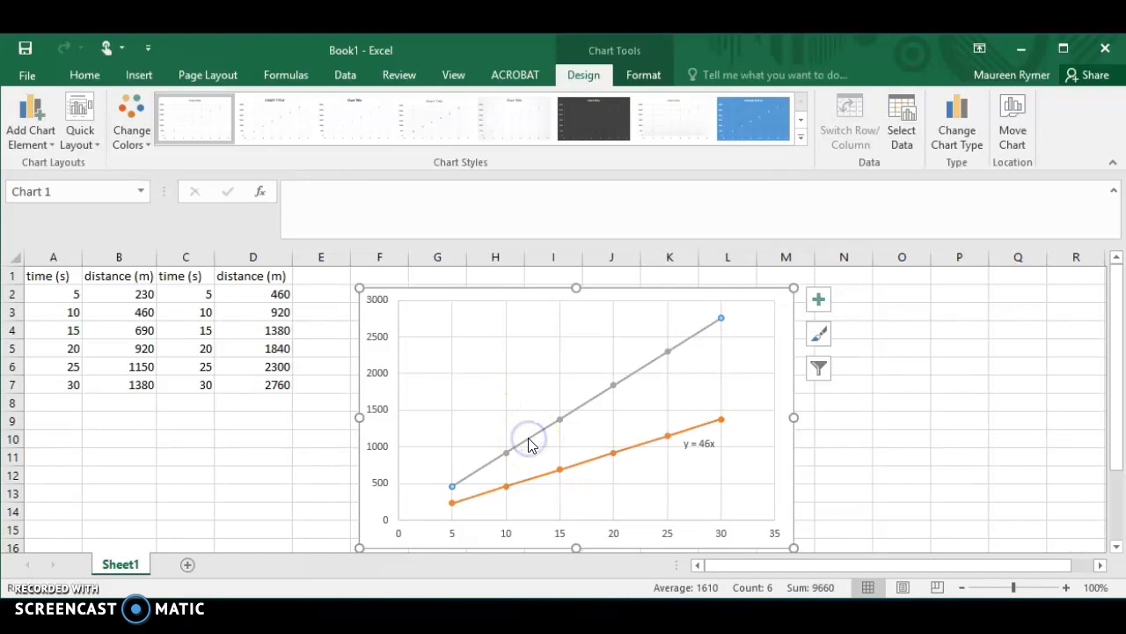
click(532, 442)
click(561, 420)
click(569, 413)
click(581, 403)
click(583, 403)
double_click(588, 403)
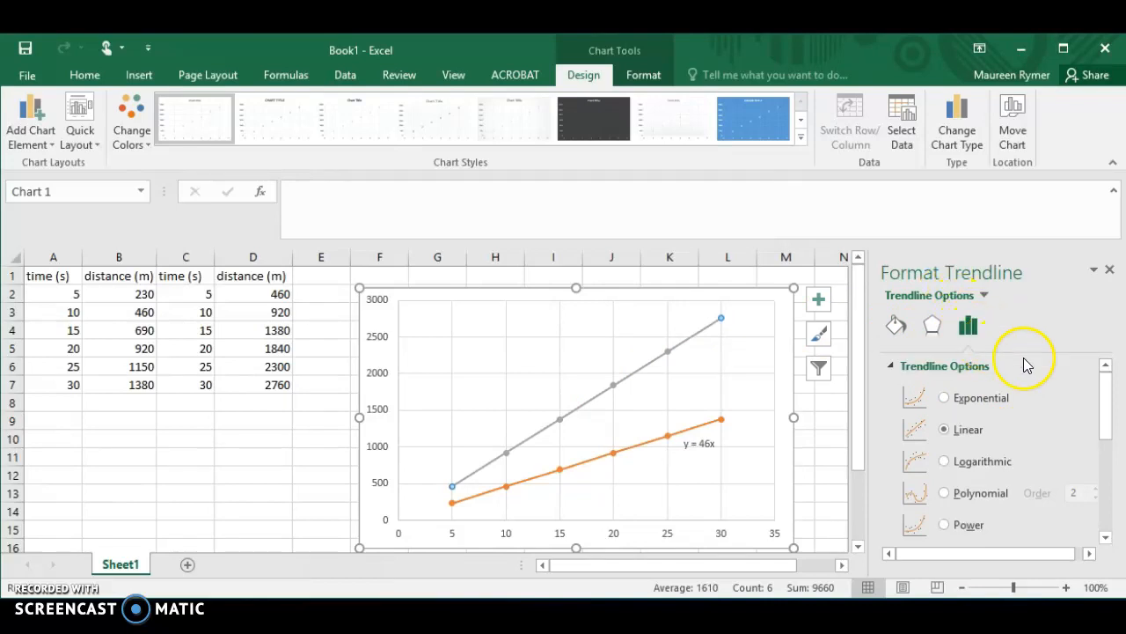
drag(1105, 431, 1115, 534)
click(908, 507)
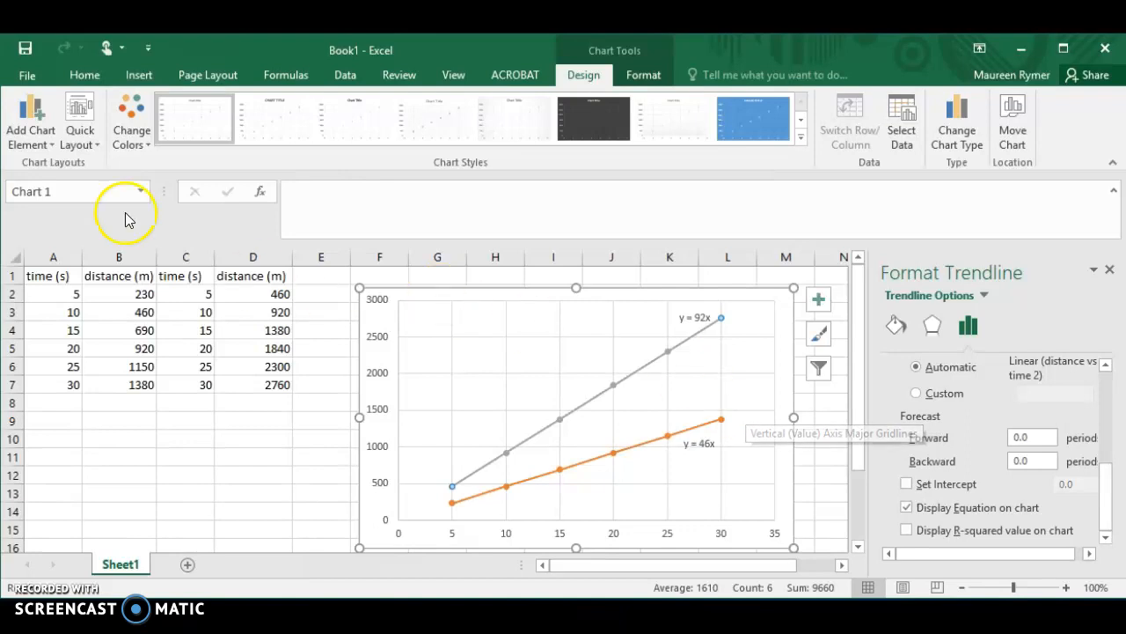
- Add primary horizontal and primary vertical axis titles to the chart
click(23, 128)
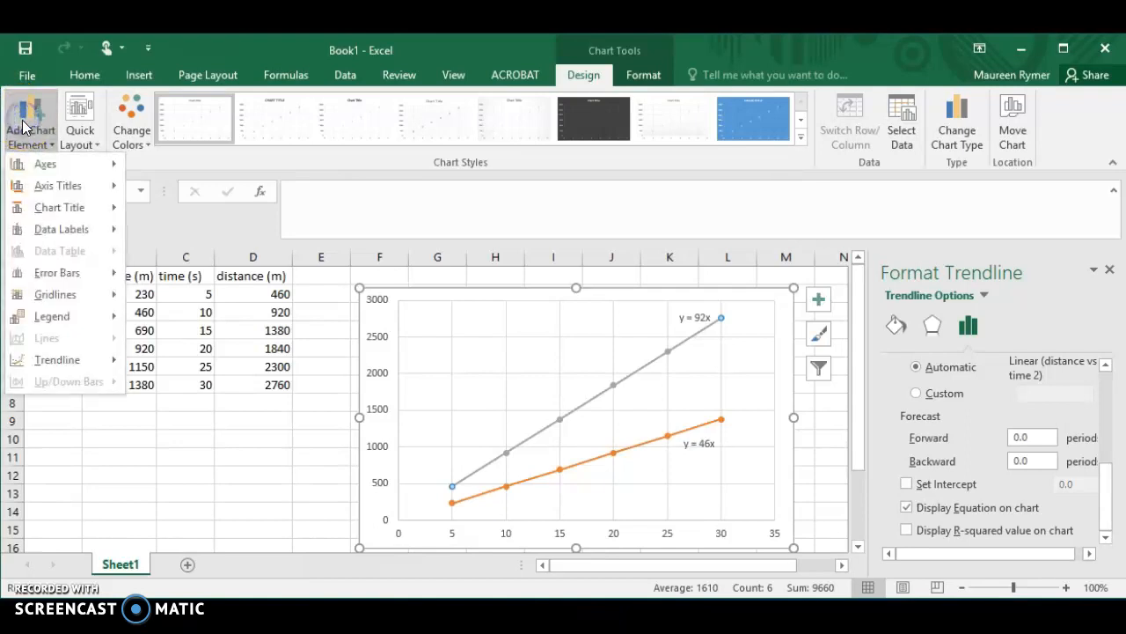
click(52, 186)
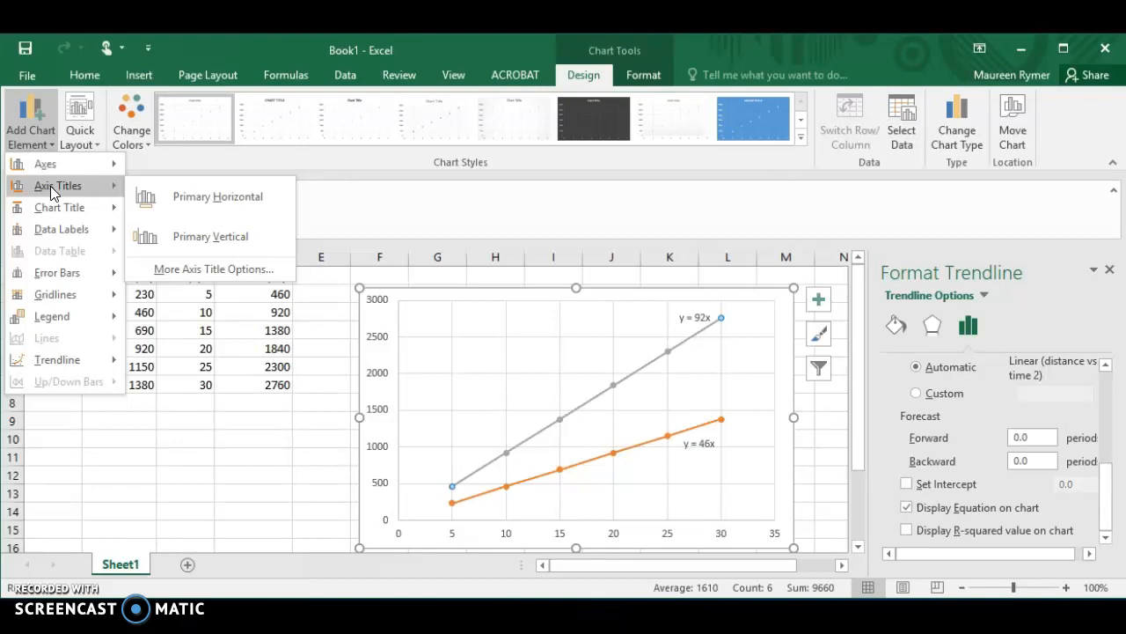
click(143, 196)
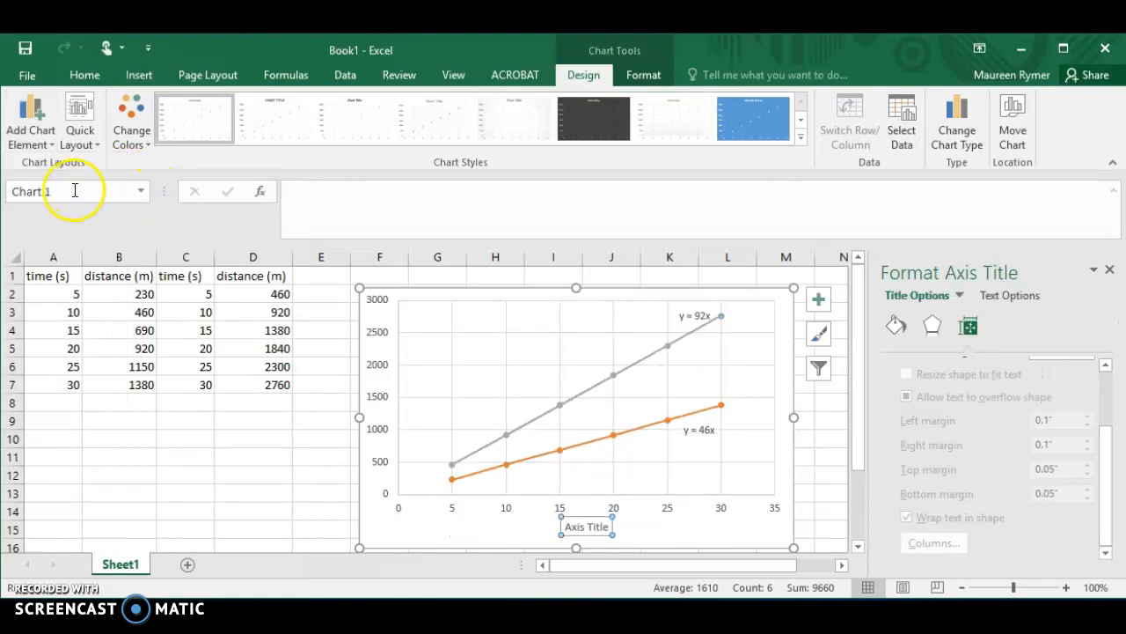
click(24, 106)
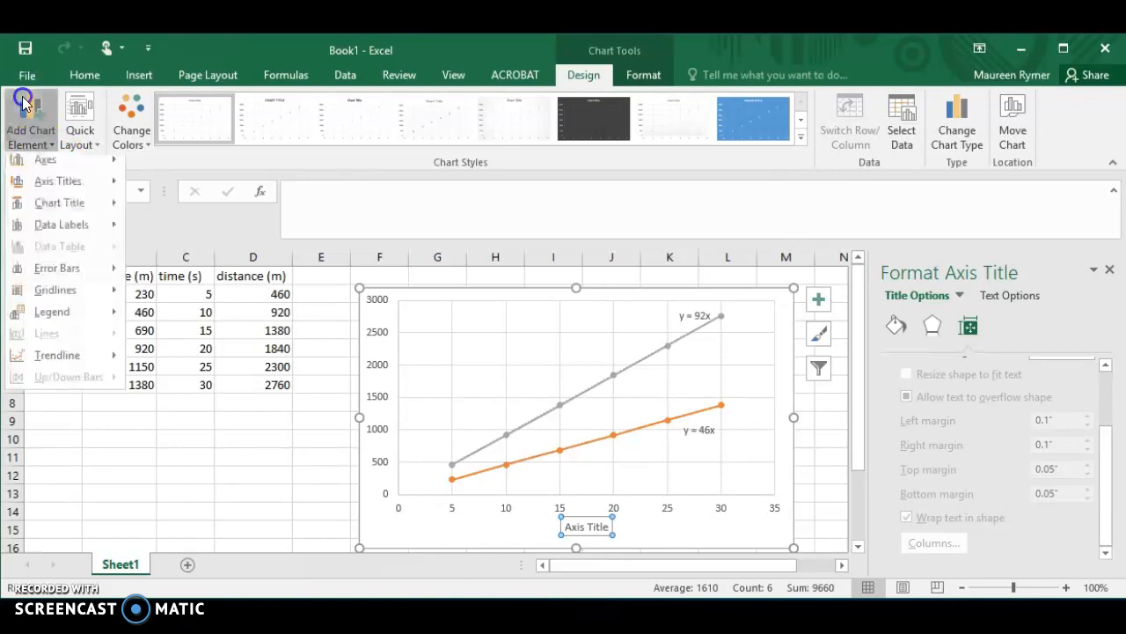
mouse_move(58, 190)
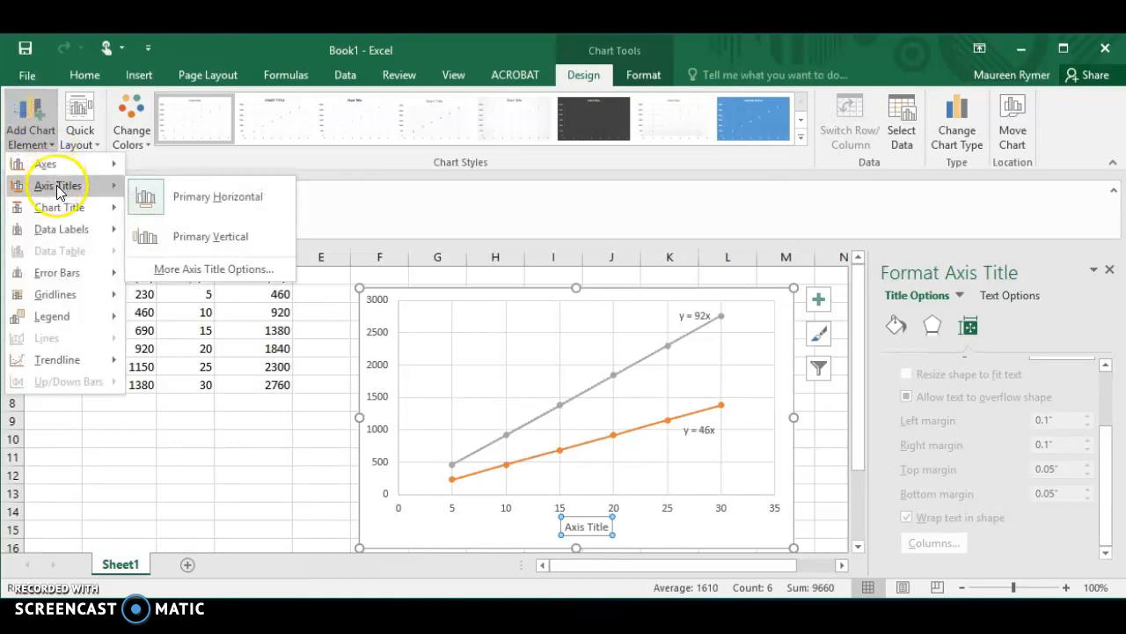
click(201, 235)
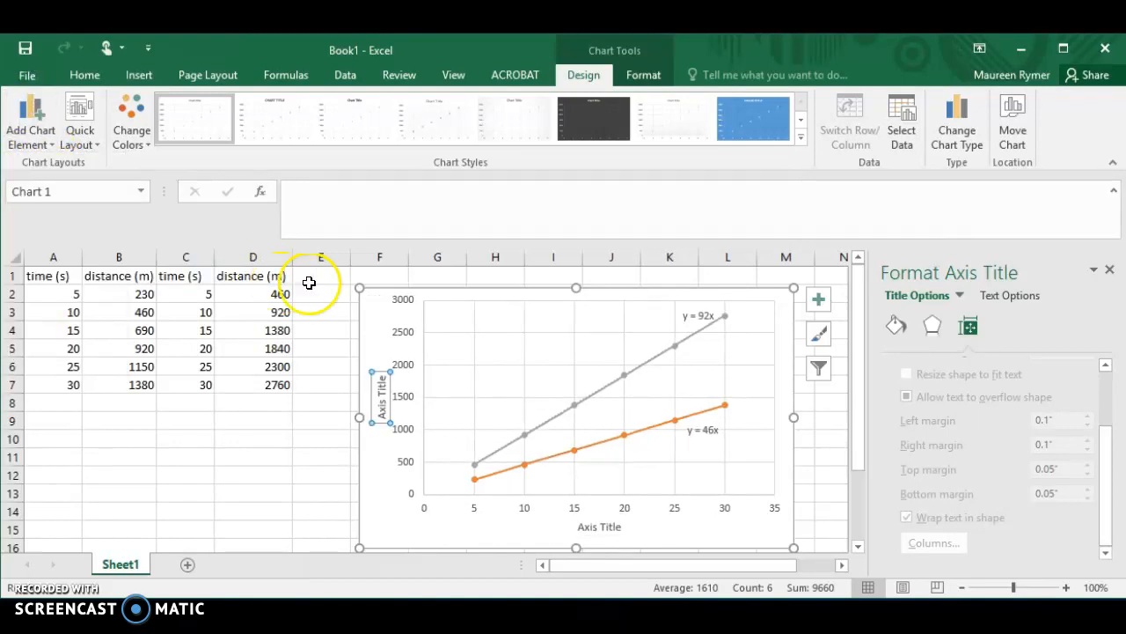
- Add a chart title above the chart
click(16, 105)
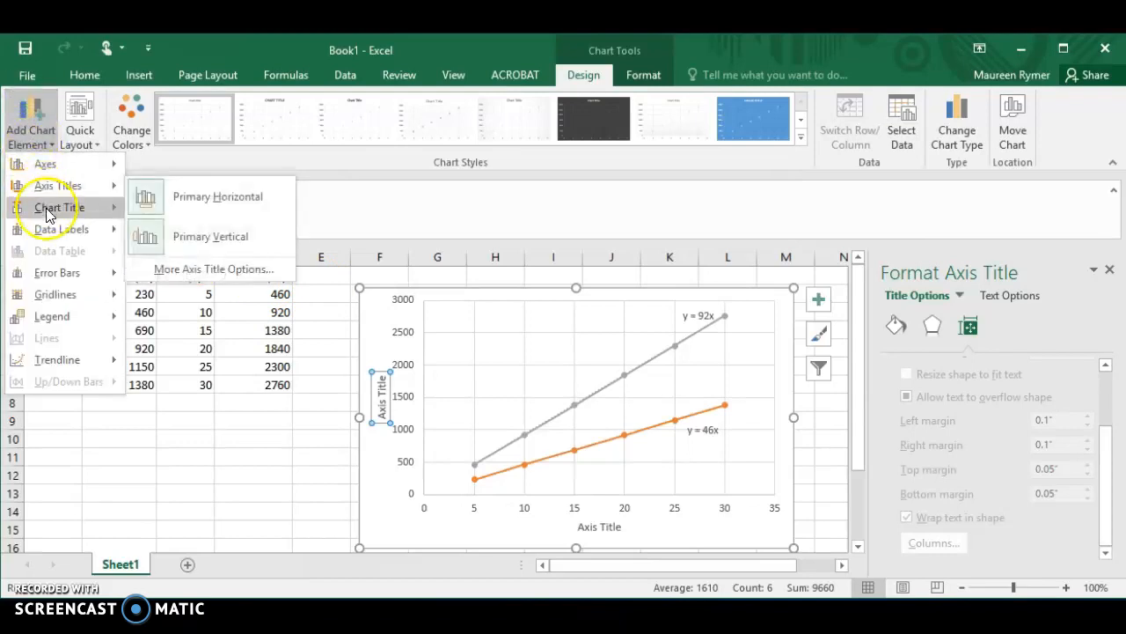
mouse_move(53, 207)
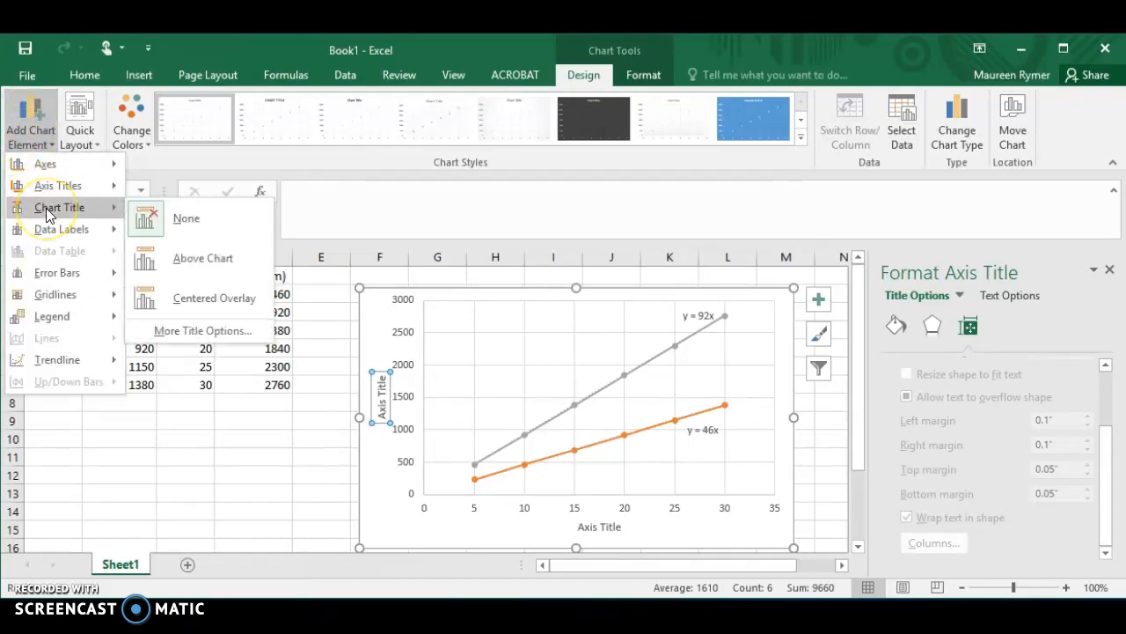
click(146, 254)
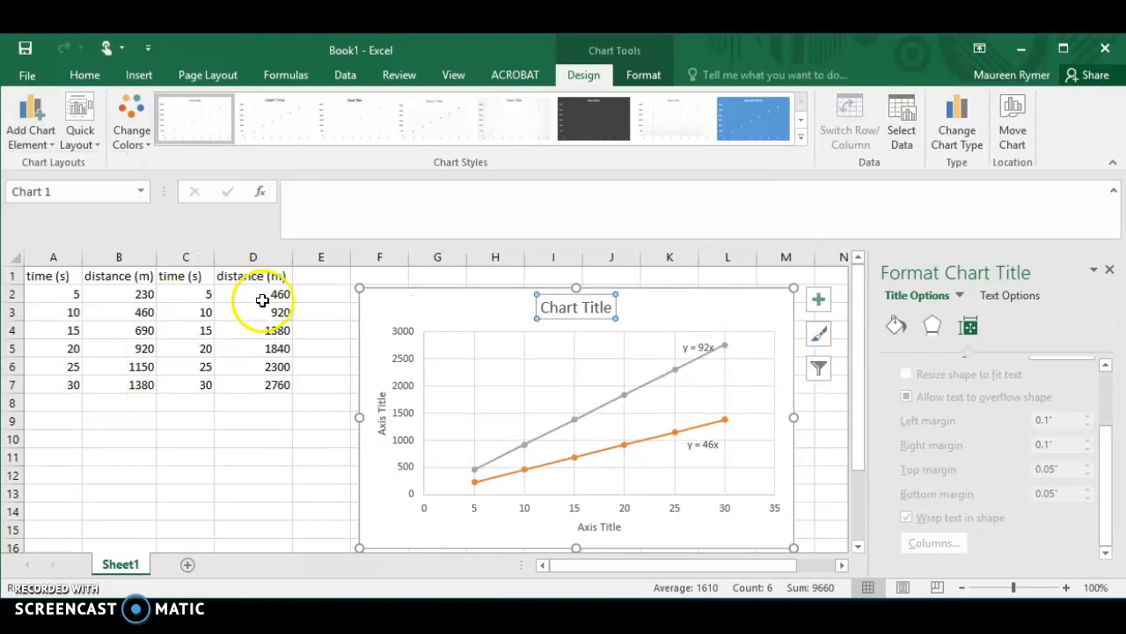
- Set the horizontal axis title to "time (s)" and the vertical axis title to "distance (m)"
click(602, 527)
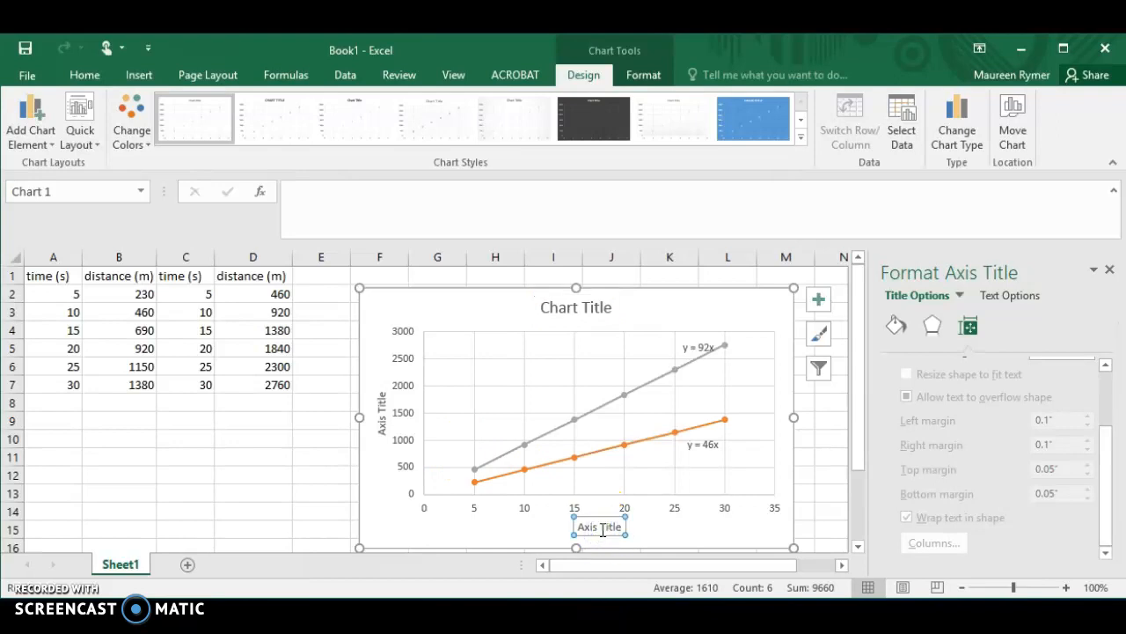
text(time)
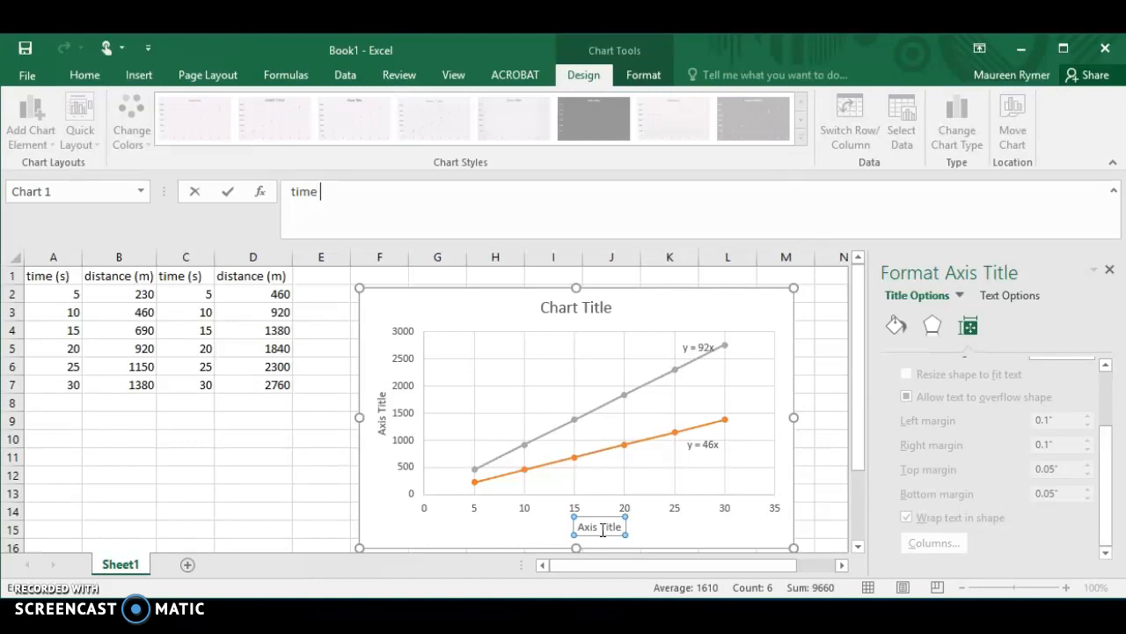
text(s)
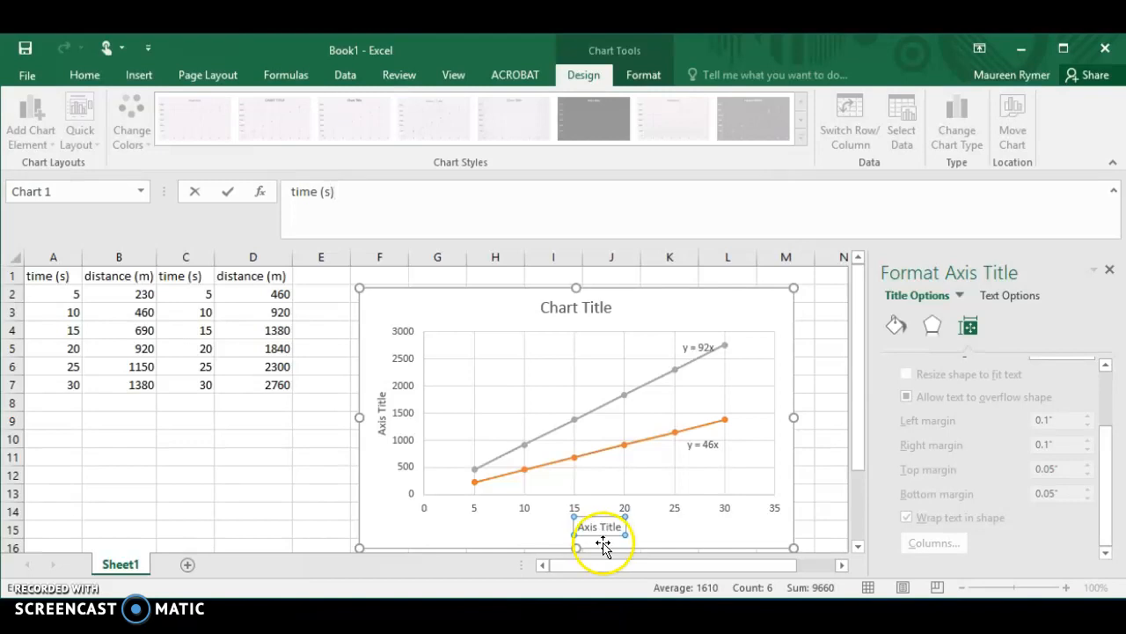
click(383, 420)
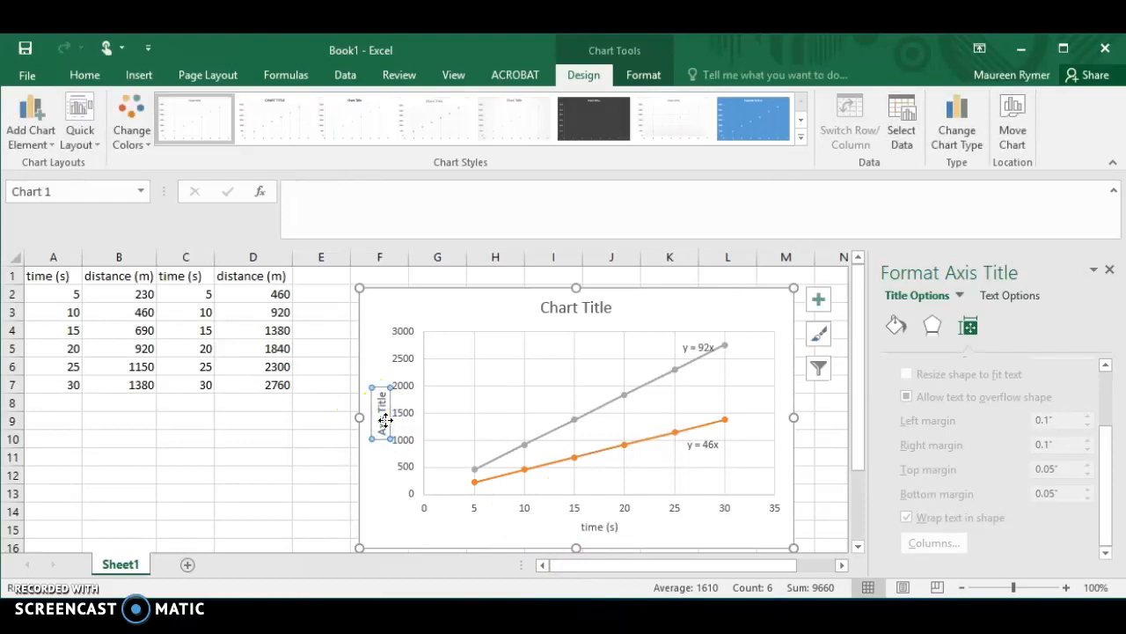
text(distance (m))
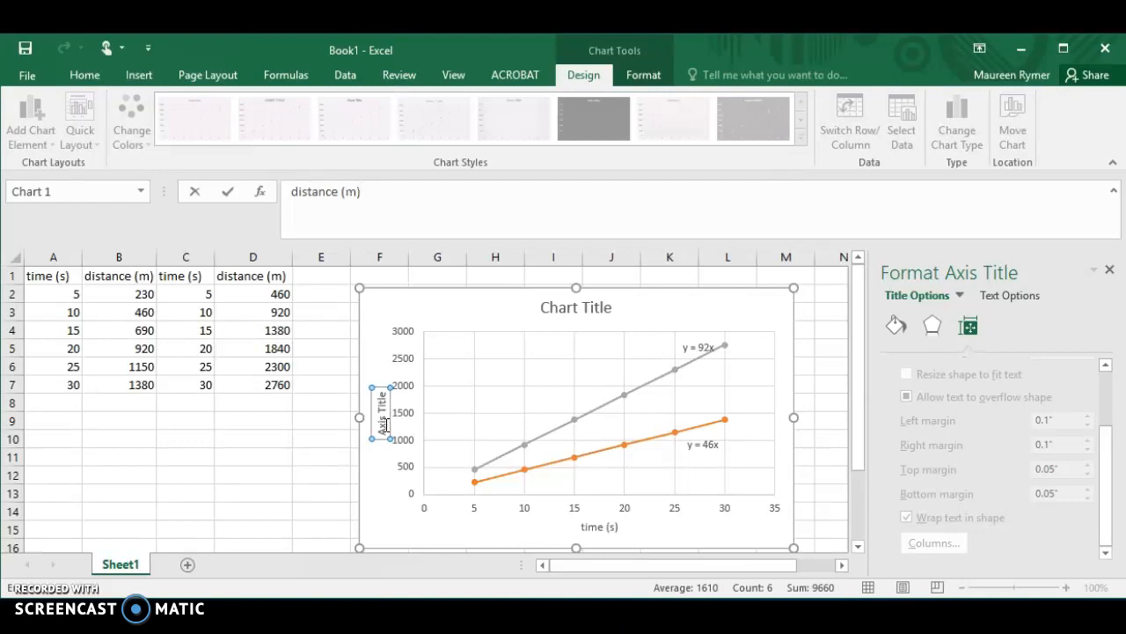
key(Return)
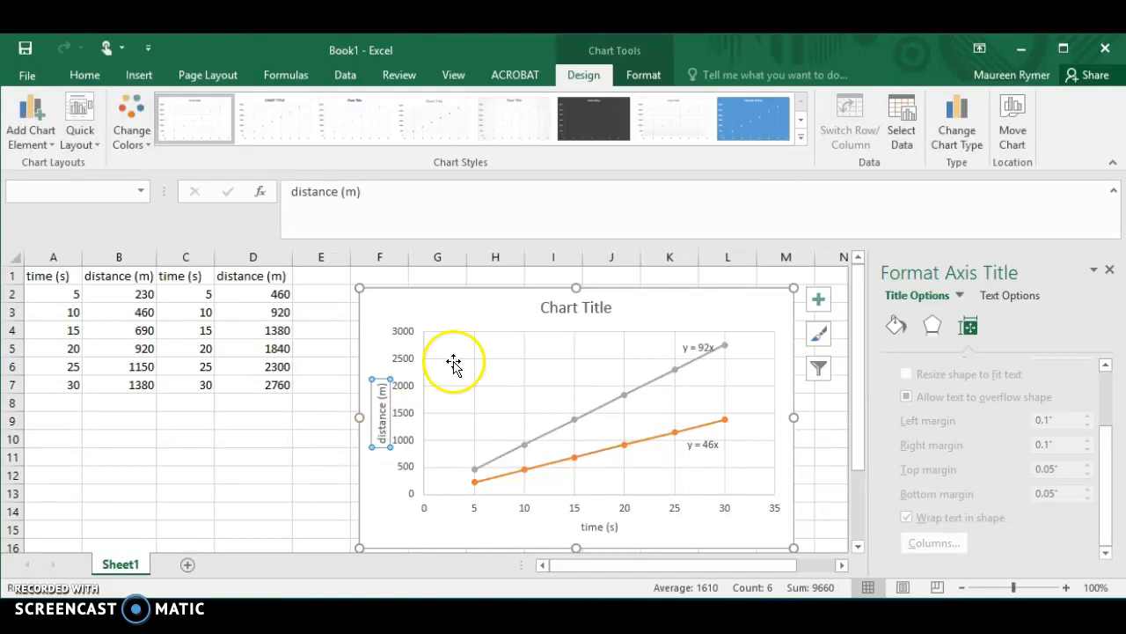
- Set the chart title text to "distance vs. time"
click(565, 310)
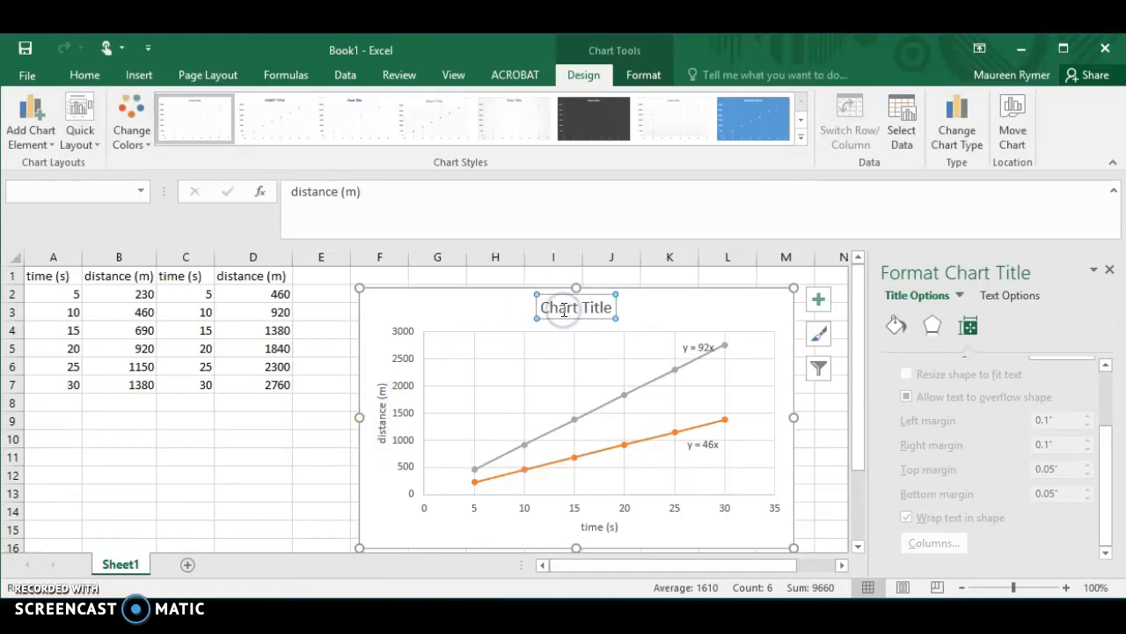
text(distance vs. time)
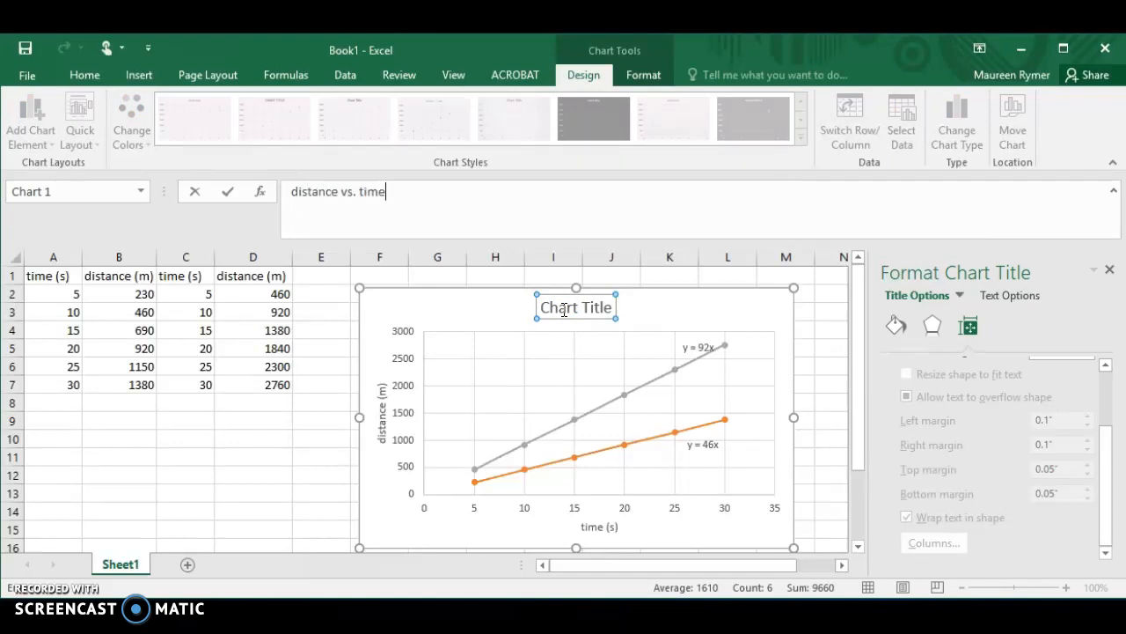
key(Return)
click(564, 308)
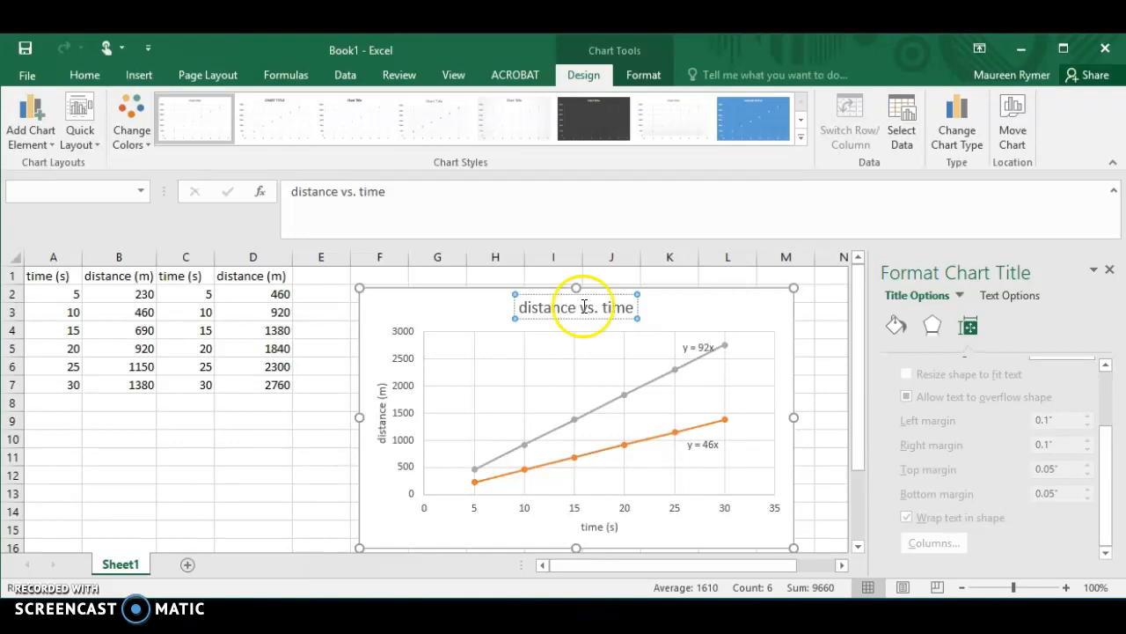
drag(857, 449, 861, 444)
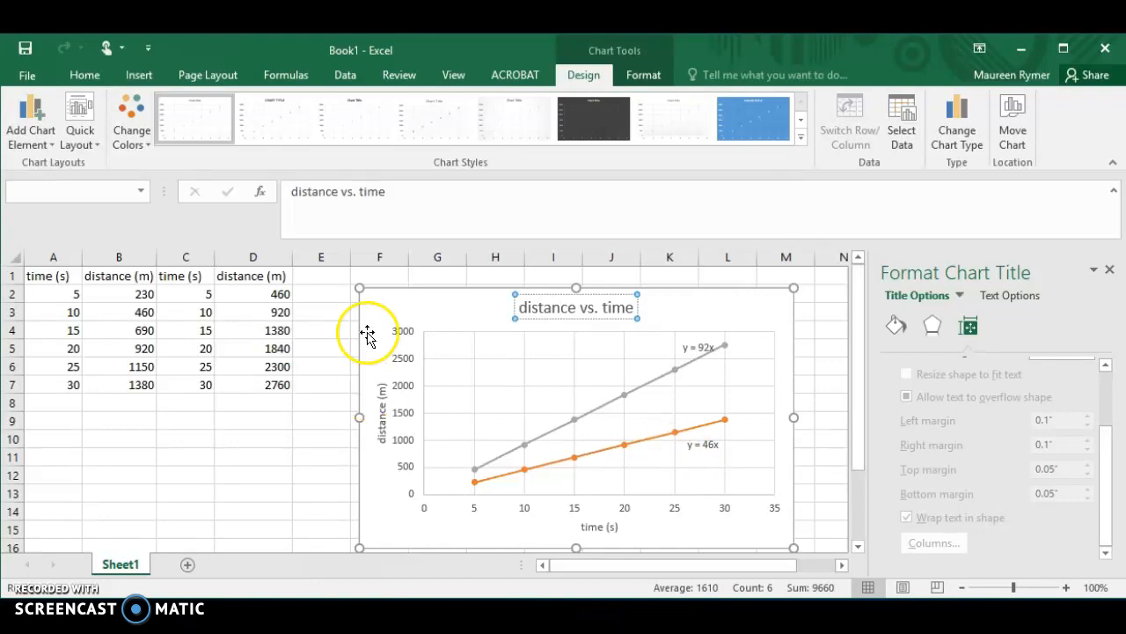
- Apply All Borders to the data table in A1:D7 and deselect the table
drag(272, 380, 60, 253)
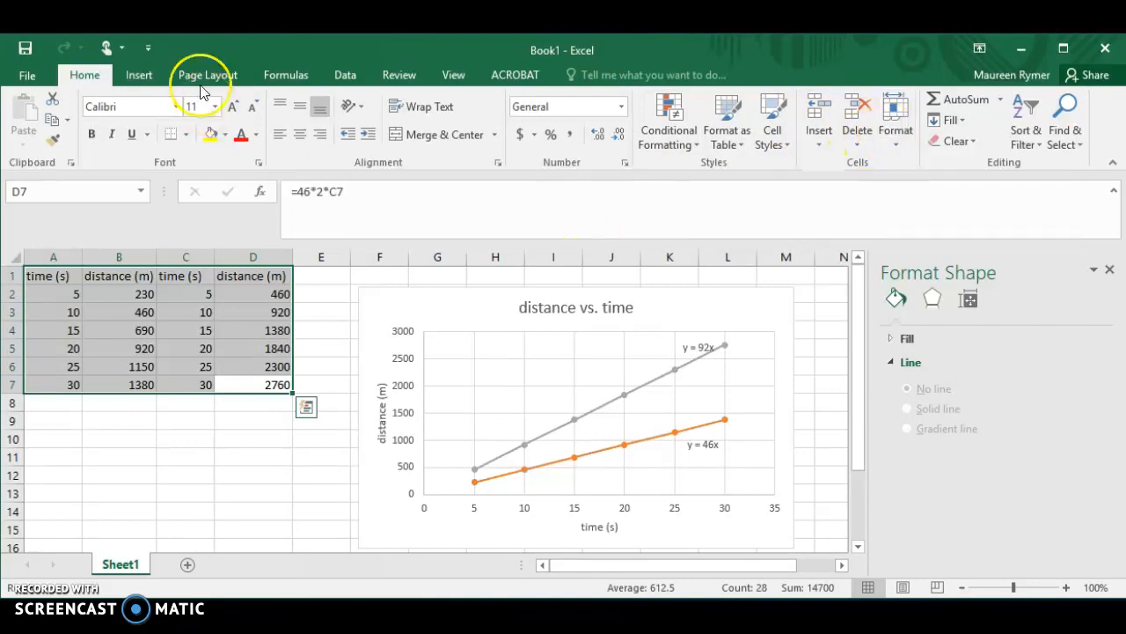
click(185, 134)
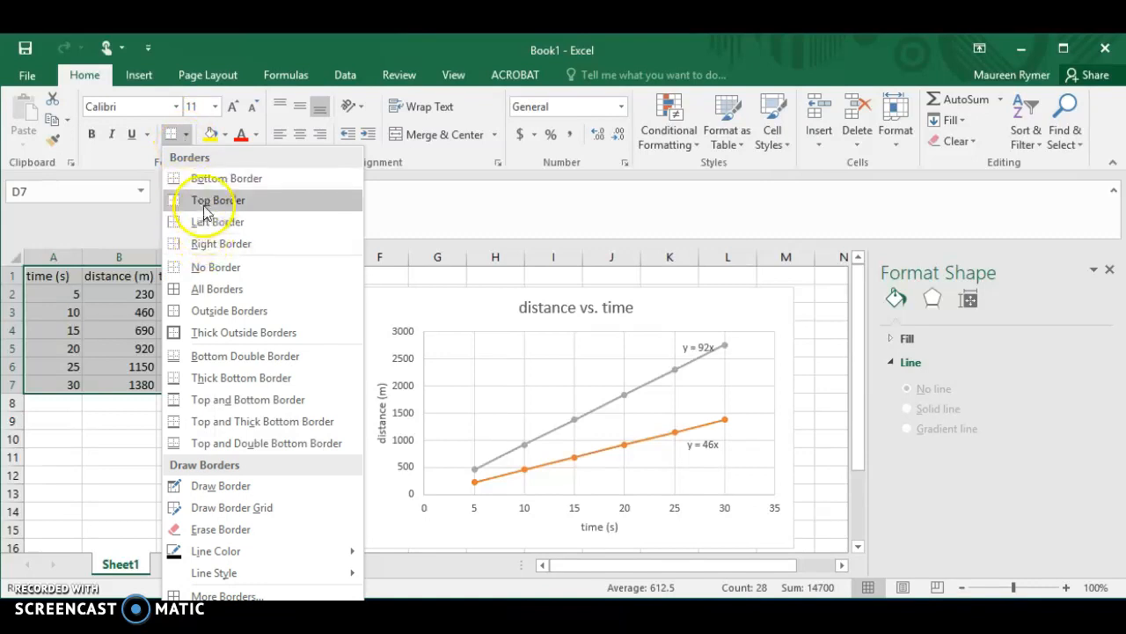
click(220, 289)
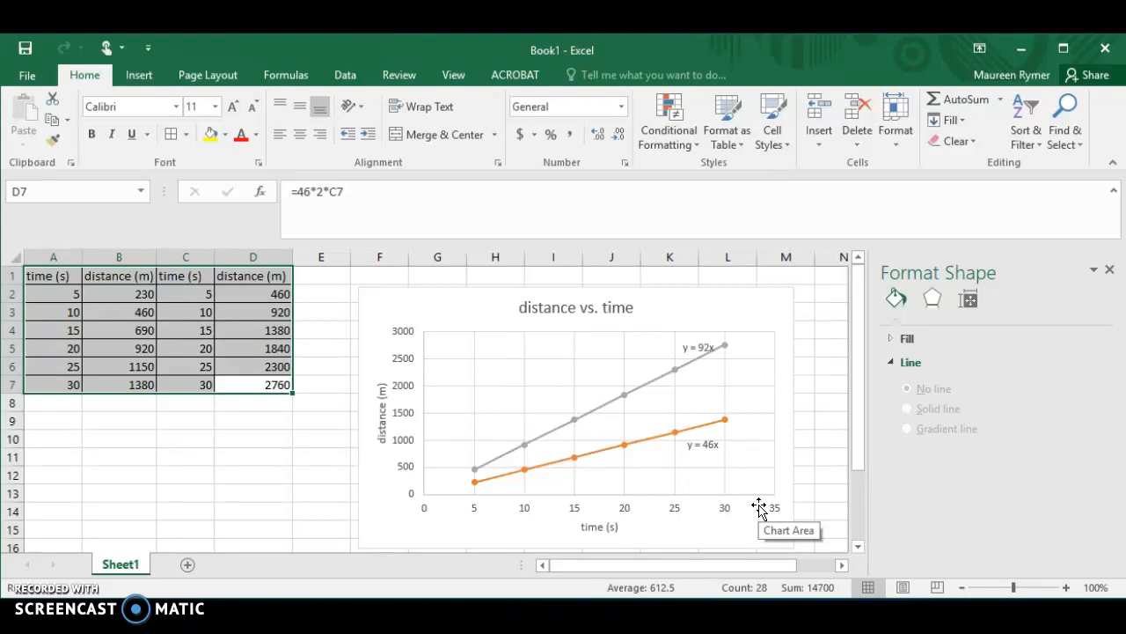
click(825, 547)
drag(825, 548, 322, 432)
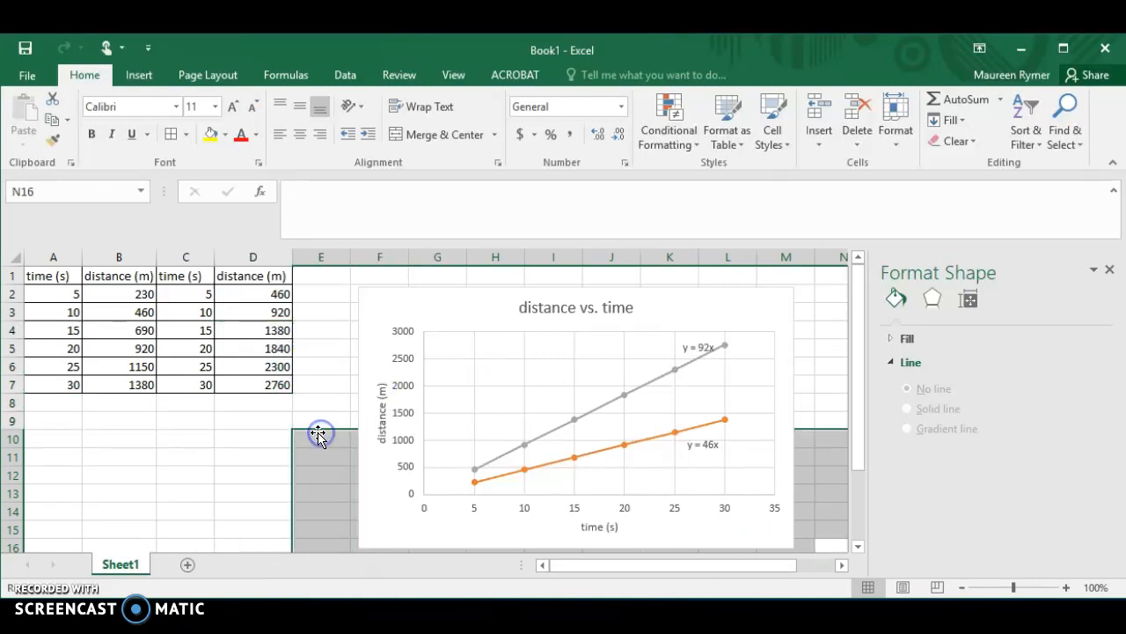
click(322, 385)
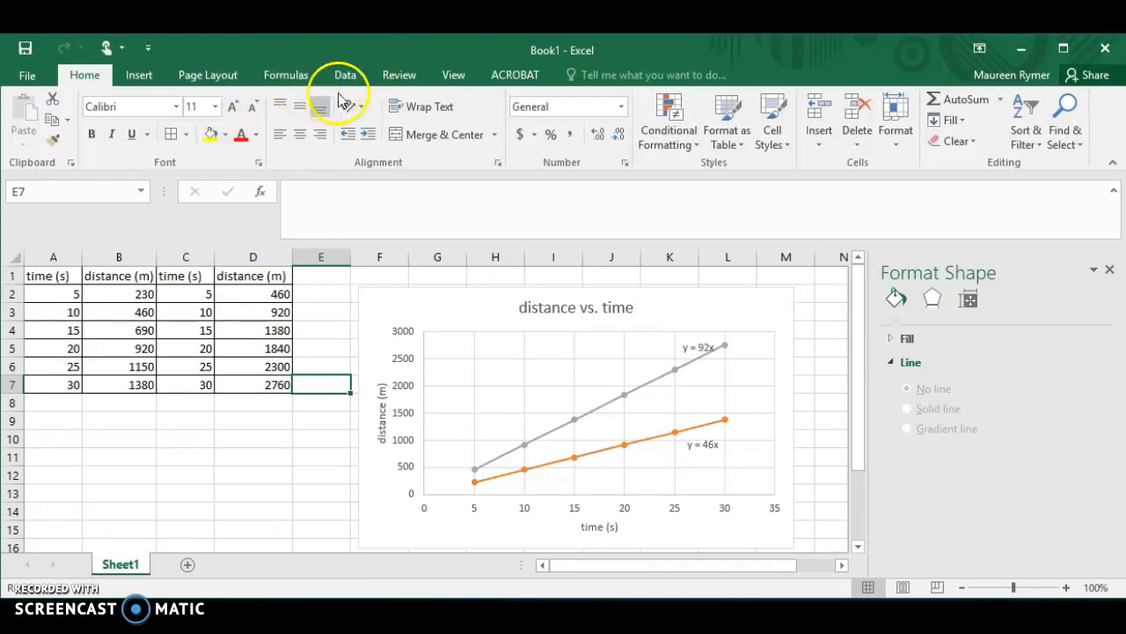
- Select the cells spanning the data table and chart, from A1 down to row 16, and set the page orientation to Landscape
click(211, 78)
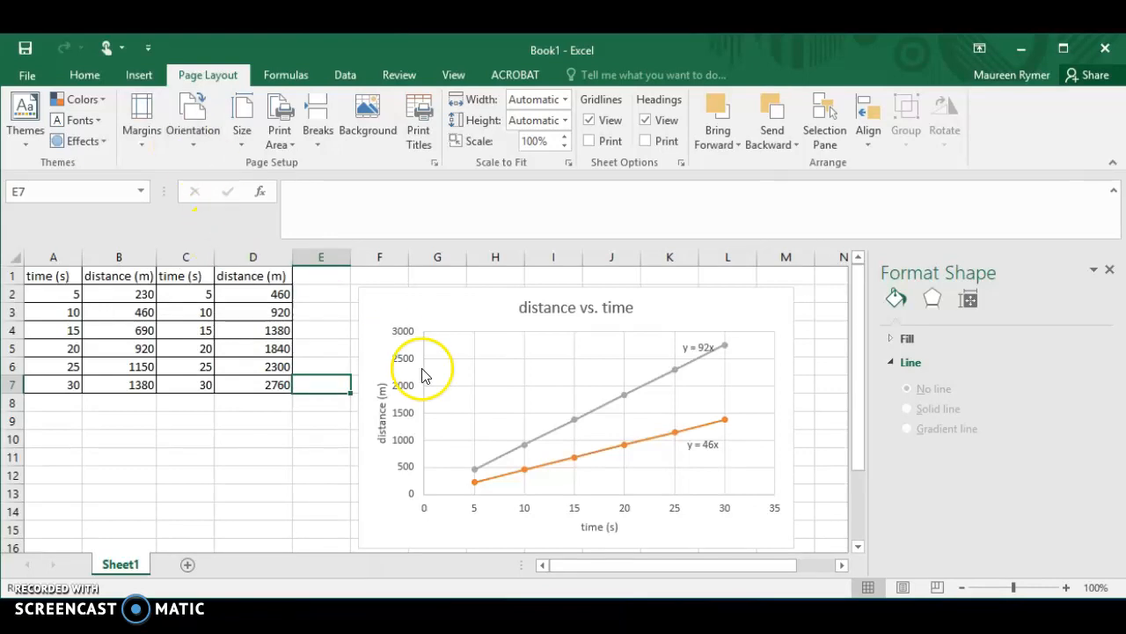
drag(38, 279, 819, 417)
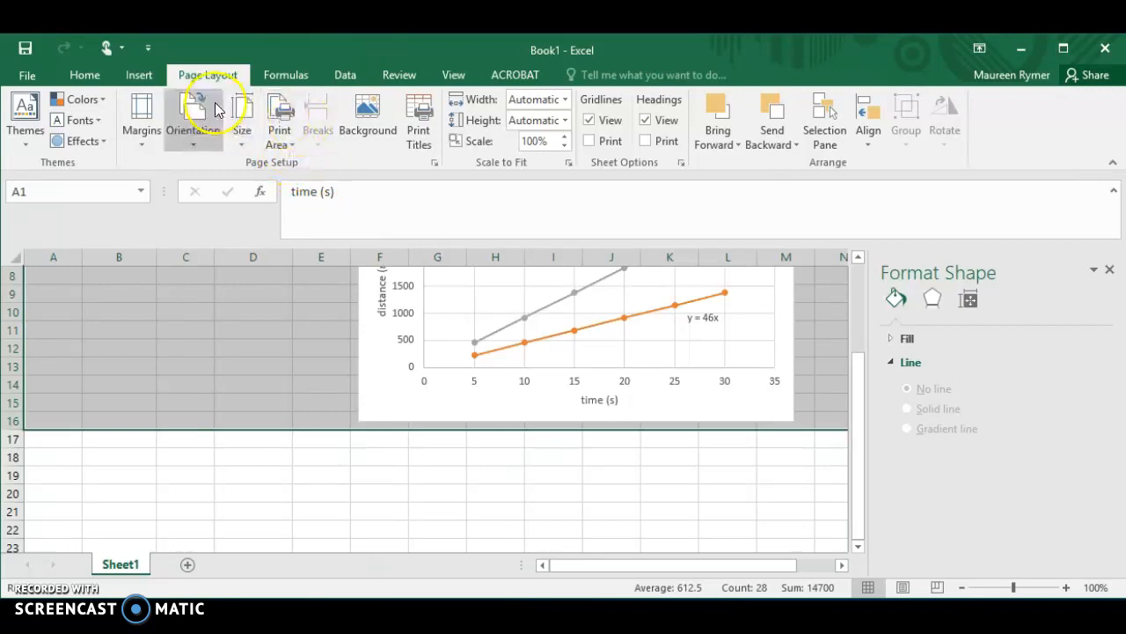
click(192, 134)
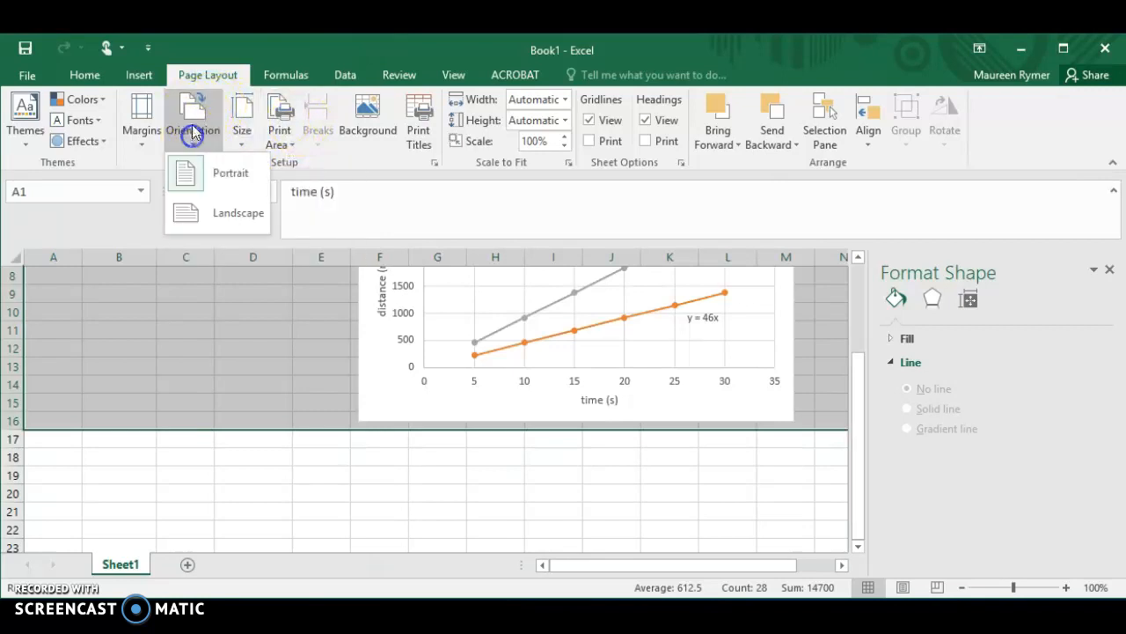
click(198, 213)
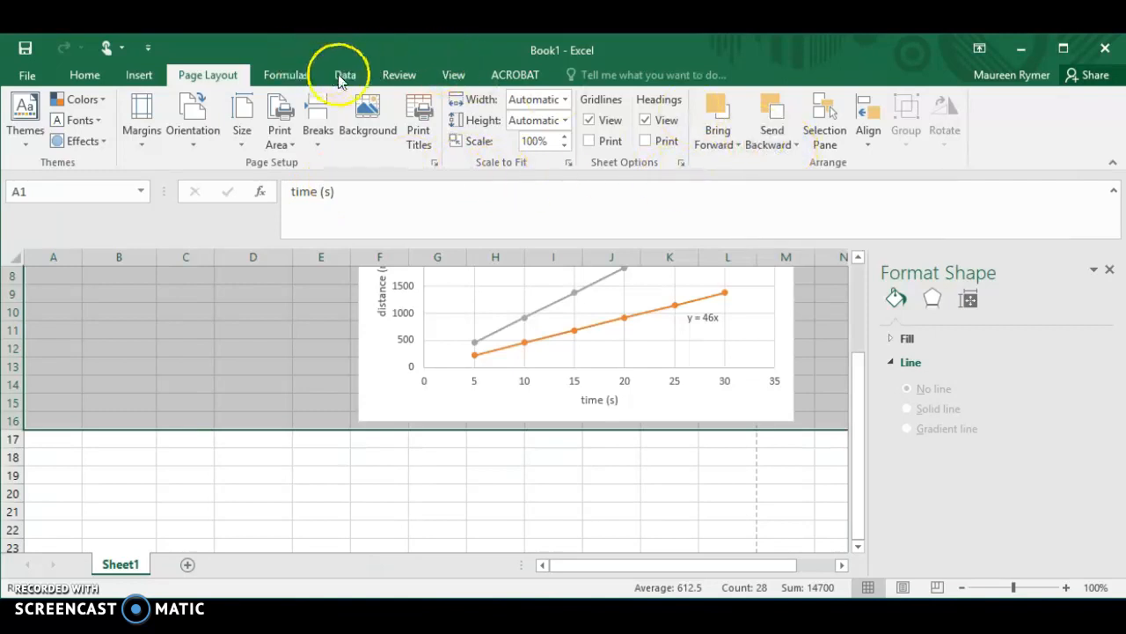
- Search the commands for "header" and insert a page header with the Header and Footer command
click(140, 76)
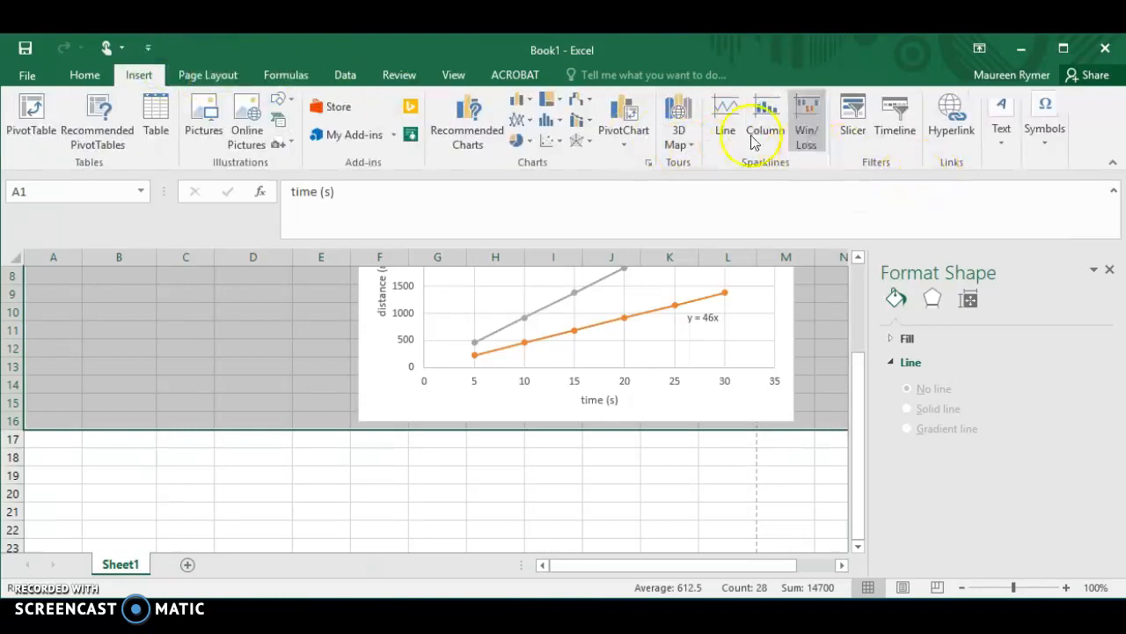
click(722, 73)
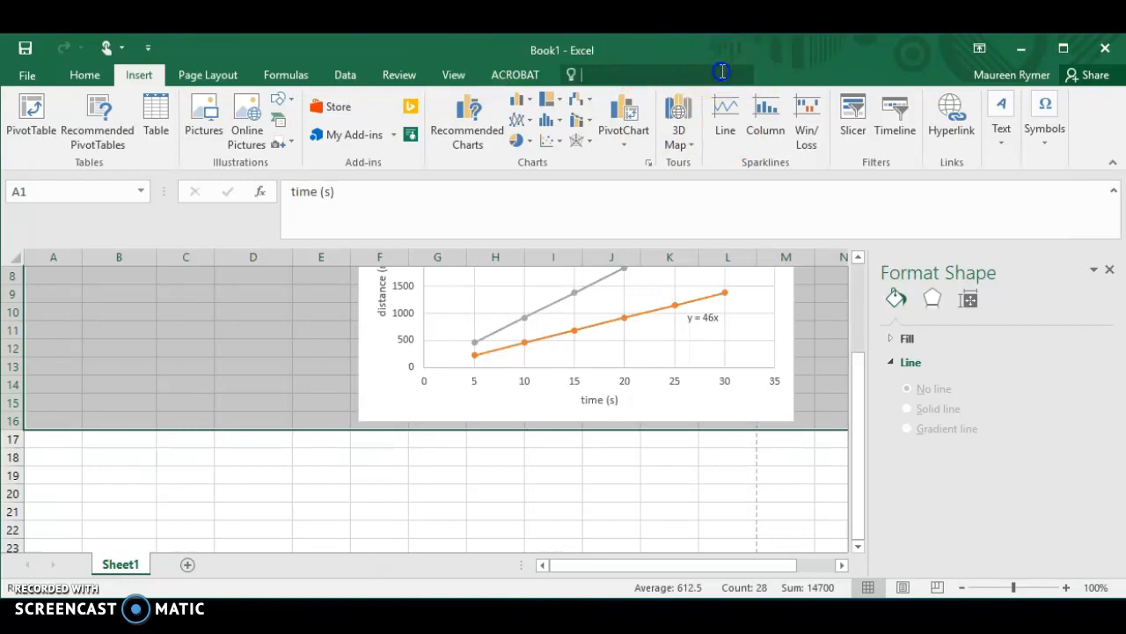
text(he)
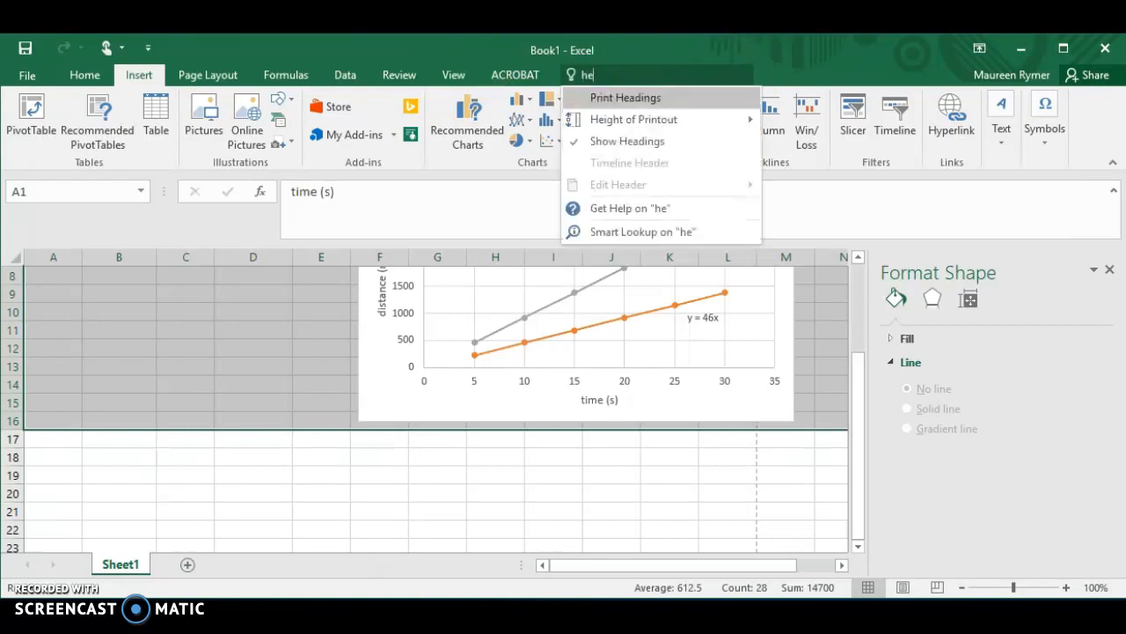
text(ader)
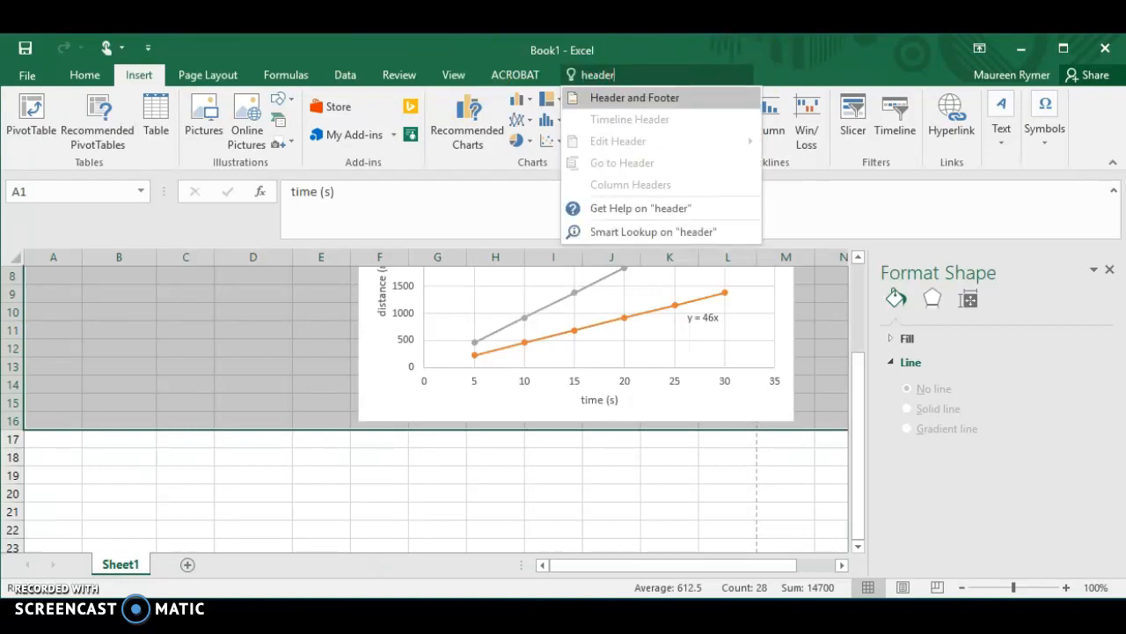
click(672, 96)
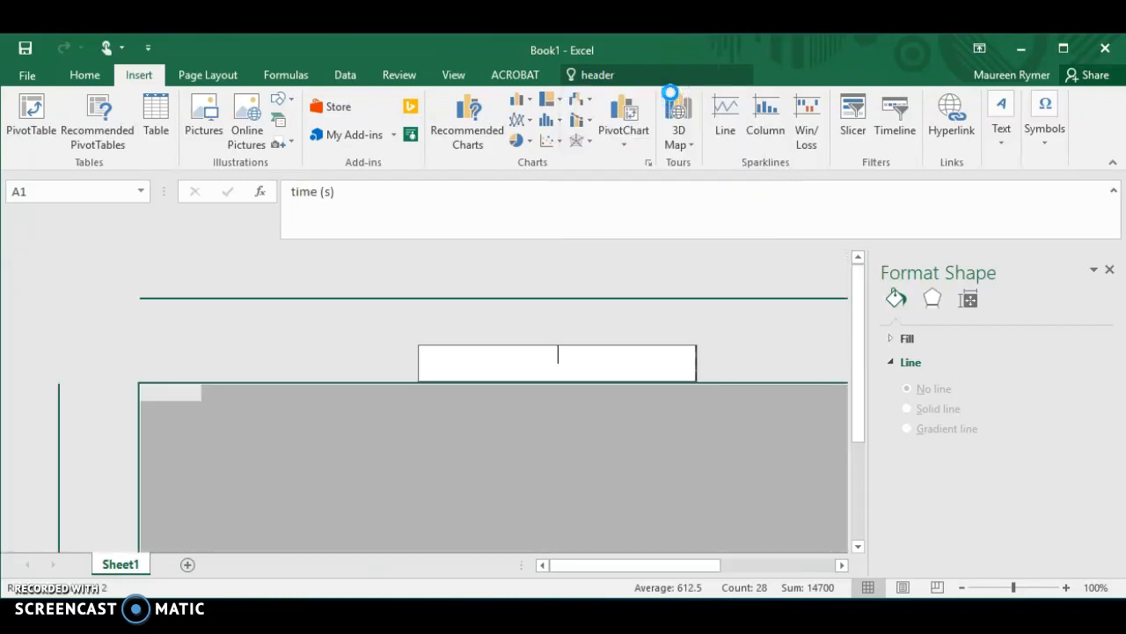